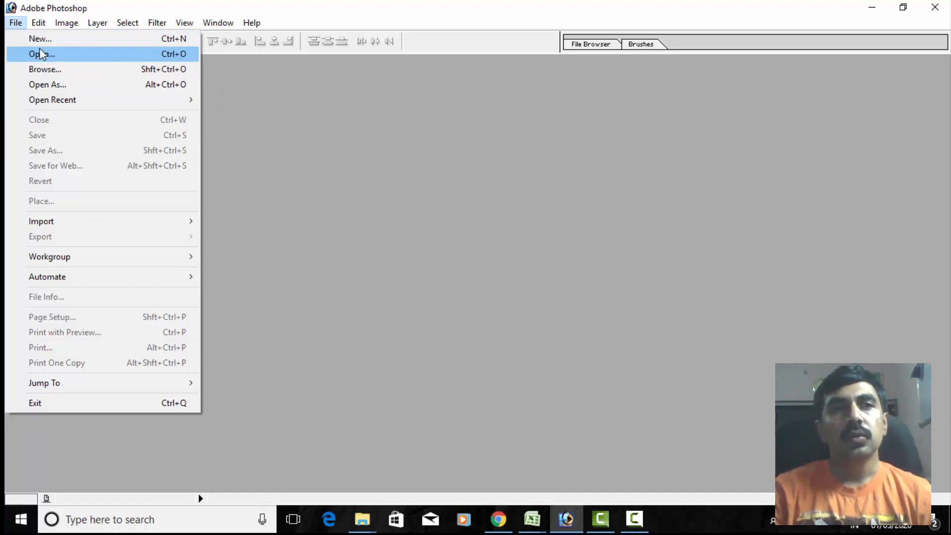
- Open the portrait photo of the man in the orange shirt, maximize its window and choose the Polygonal Lasso tool
left_click(38, 54)
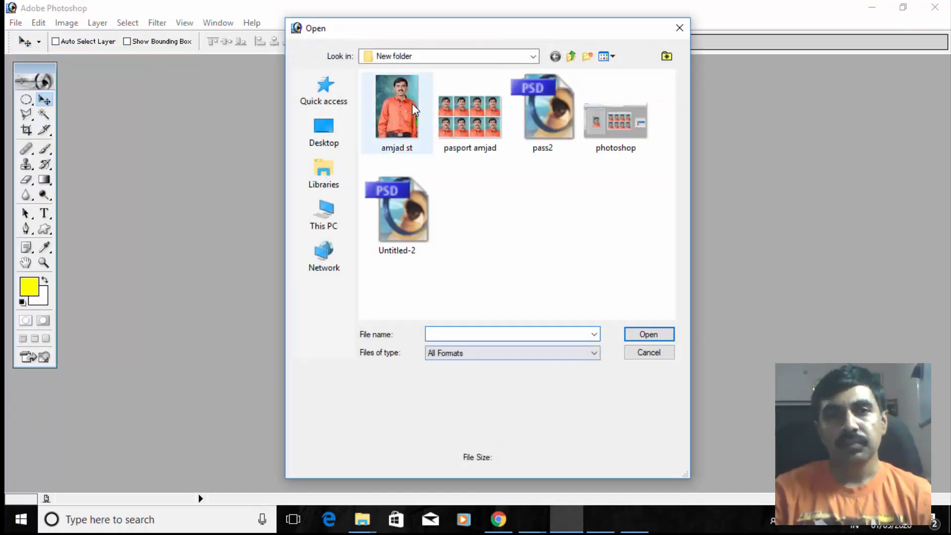
left_click(411, 102)
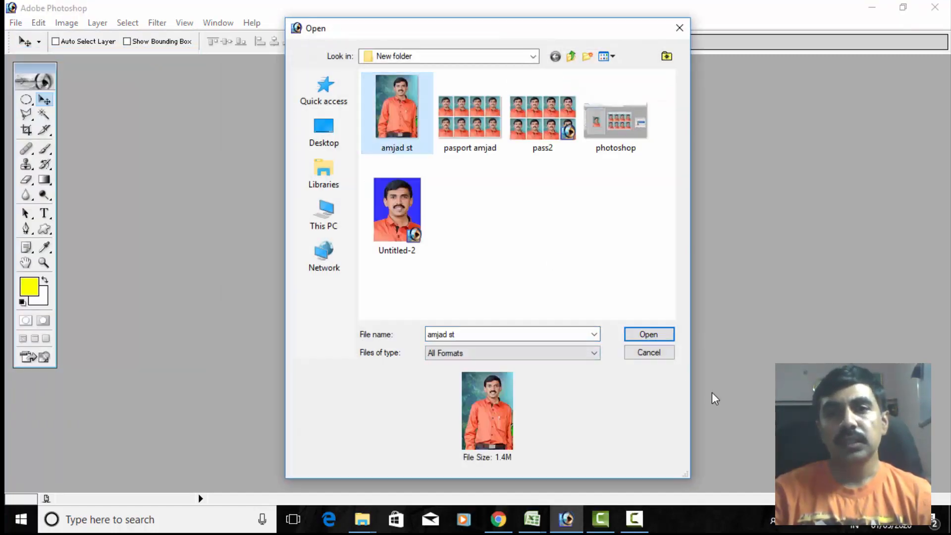
left_click(653, 333)
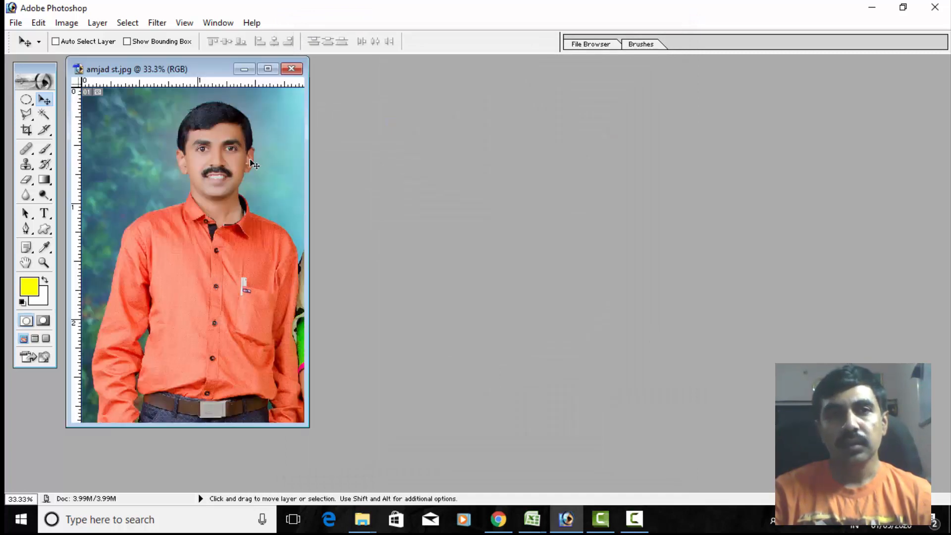
left_click(268, 69)
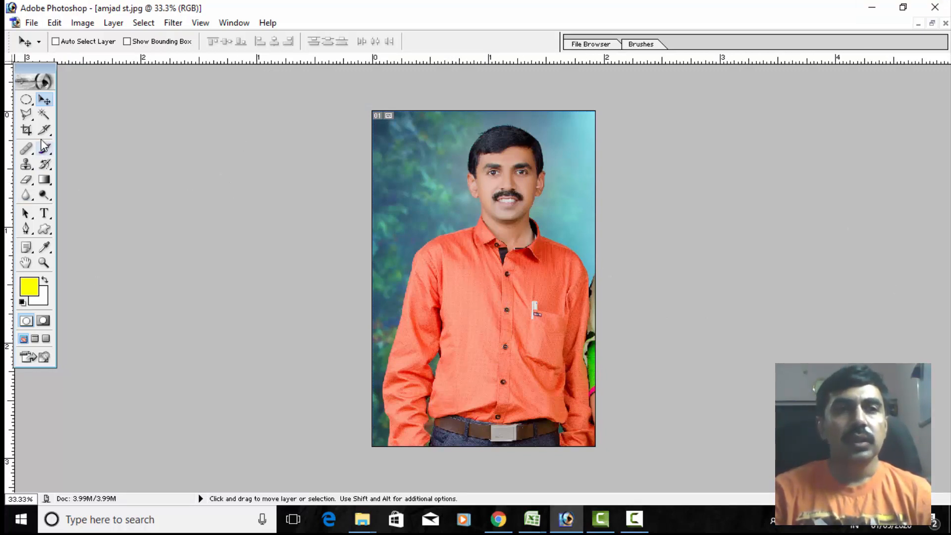
left_click(28, 117)
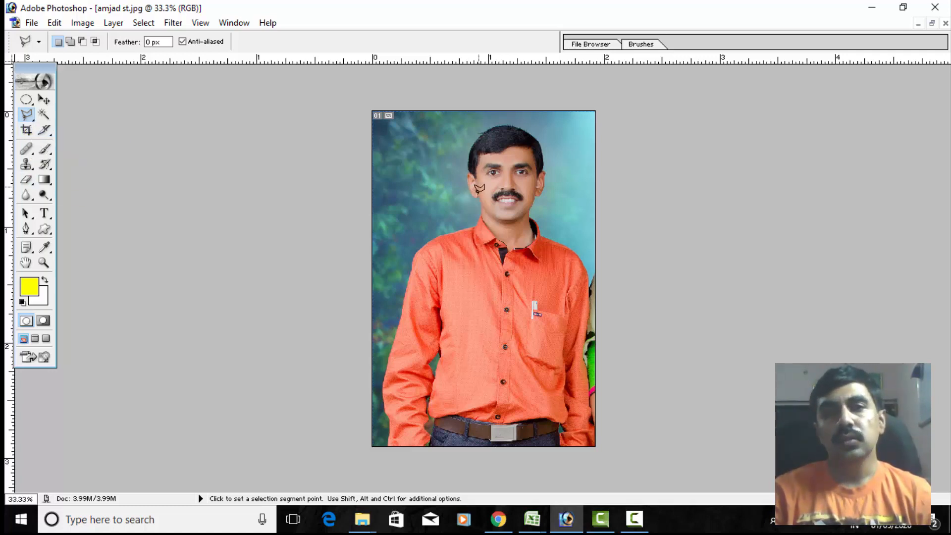
- Examine the man's outline up close, from the head and shoulders down to his right sleeve
left_click(433, 216, "ctrl+space")
left_click(433, 215, "ctrl+space")
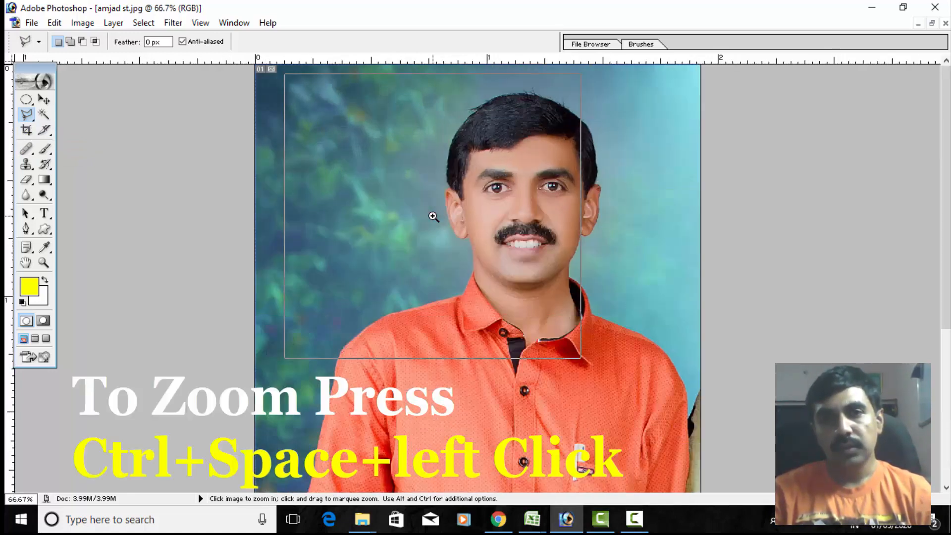
left_click(432, 216, "ctrl+space")
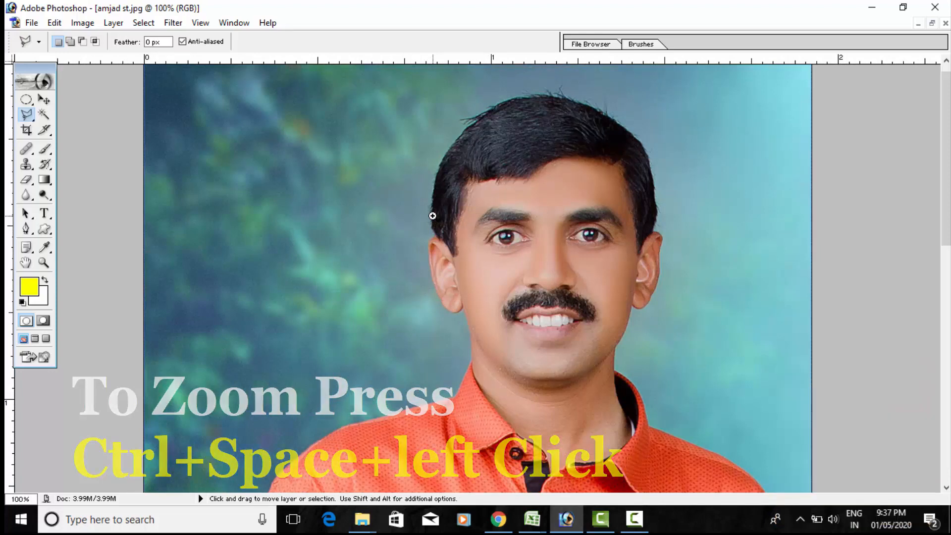
key("ctrl+space")
left_click(432, 216, "ctrl+space")
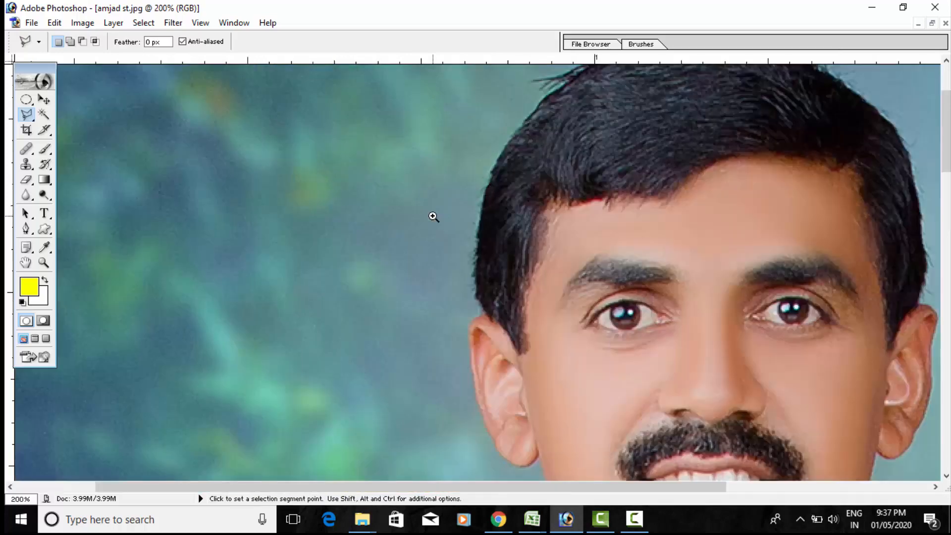
left_click(410, 311, "ctrl+alt")
left_click(409, 312, "ctrl+alt")
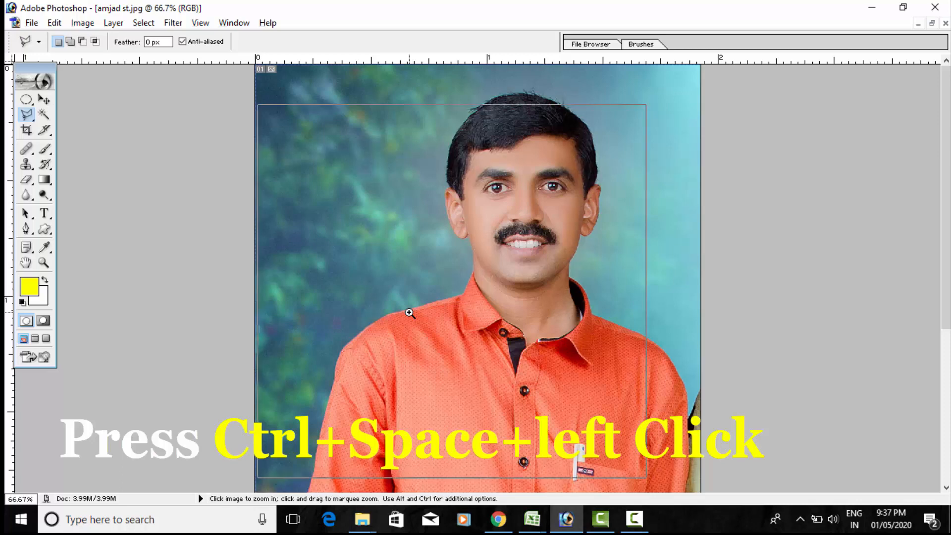
left_click(409, 312)
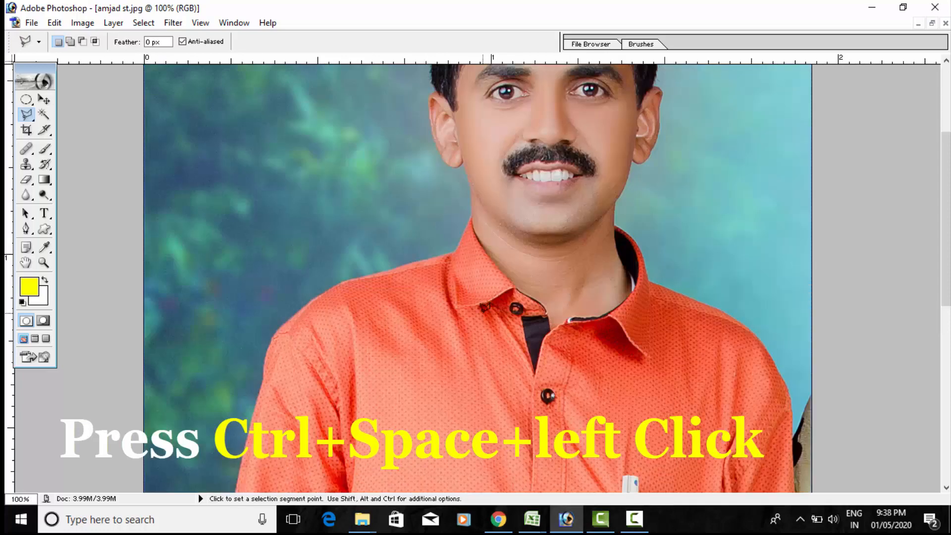
scroll(484, 308, "up", 3)
scroll(485, 307, "up", 2)
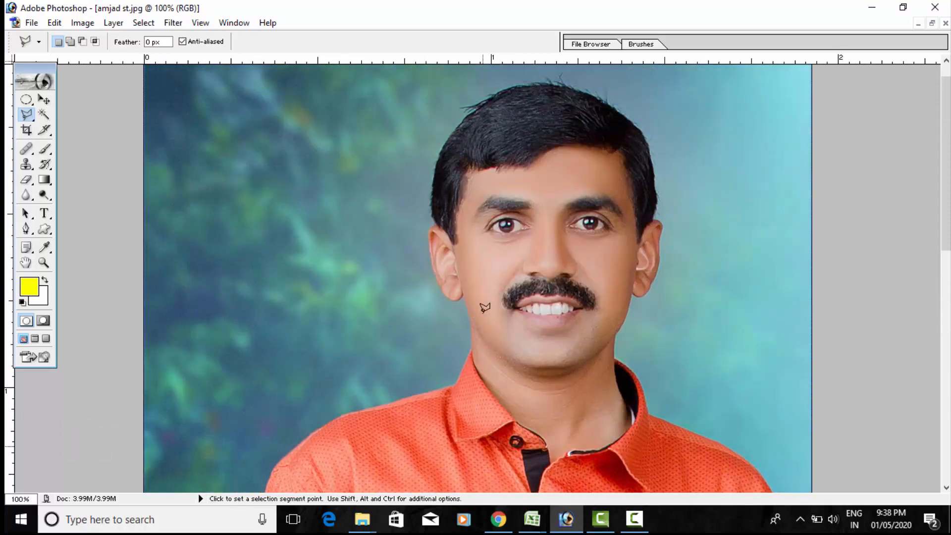
scroll(485, 307, "down", 1)
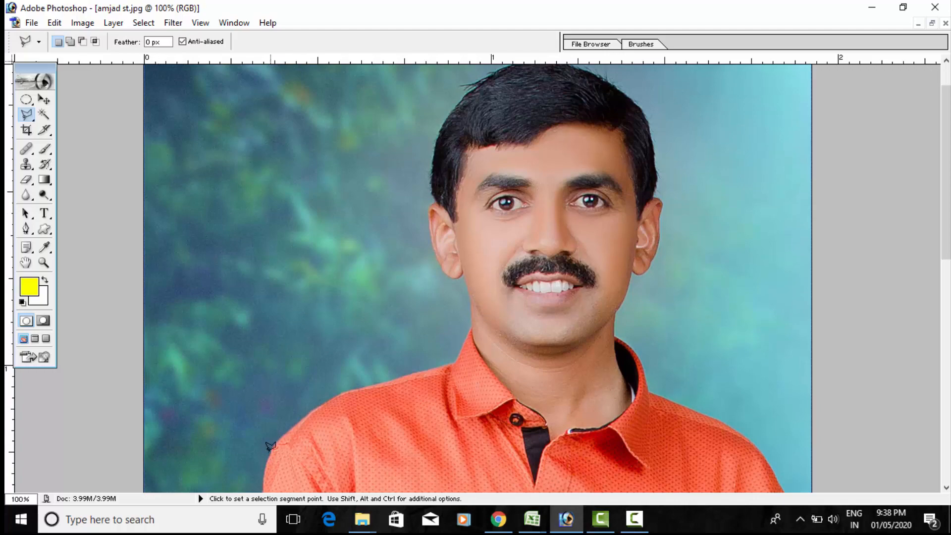
left_click_drag(331, 408, 352, 264)
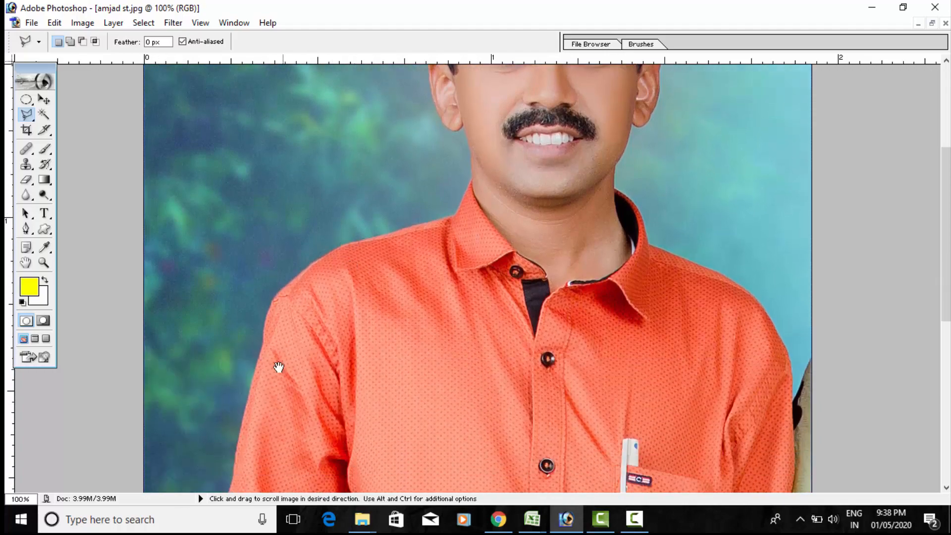
left_click_drag(259, 418, 272, 340)
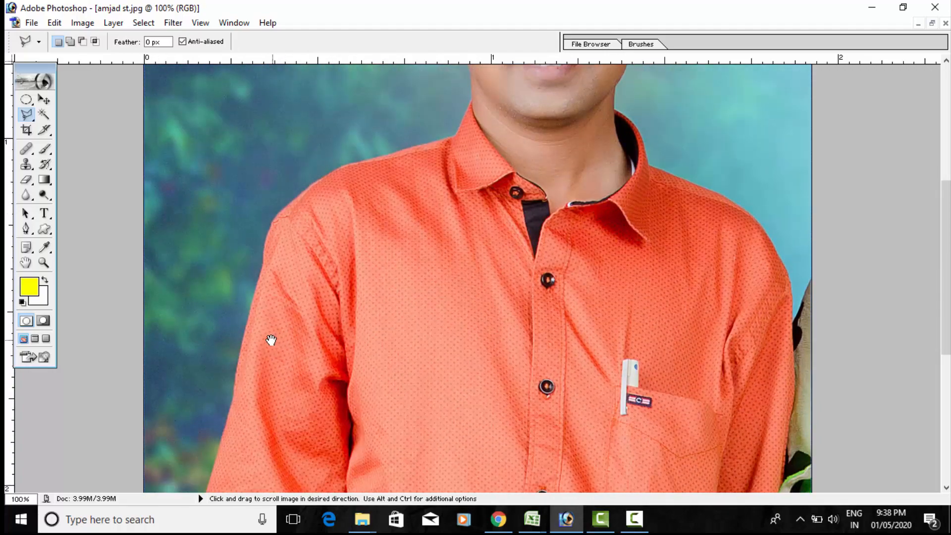
- Start a polygonal lasso outline on the man's lower right sleeve and trace its outer edge up to the shoulder at 200% zoom
left_click(218, 435, "ctrl")
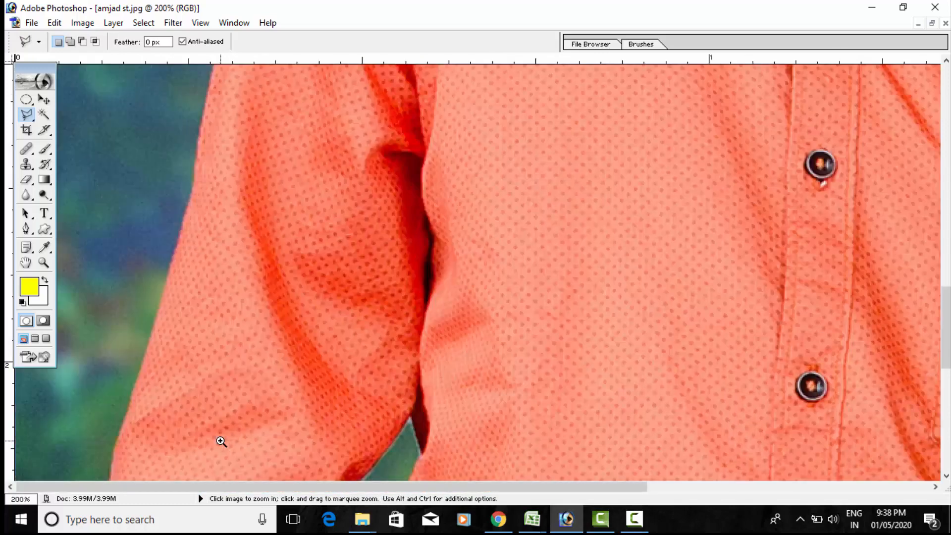
left_click(166, 286)
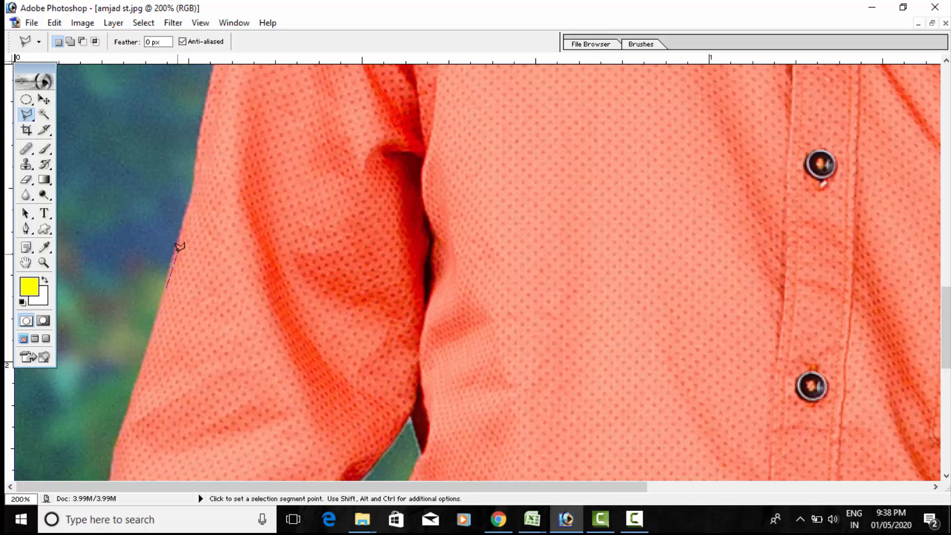
left_click(193, 193)
left_click(201, 134)
key("space")
left_click_drag(208, 120, 222, 347)
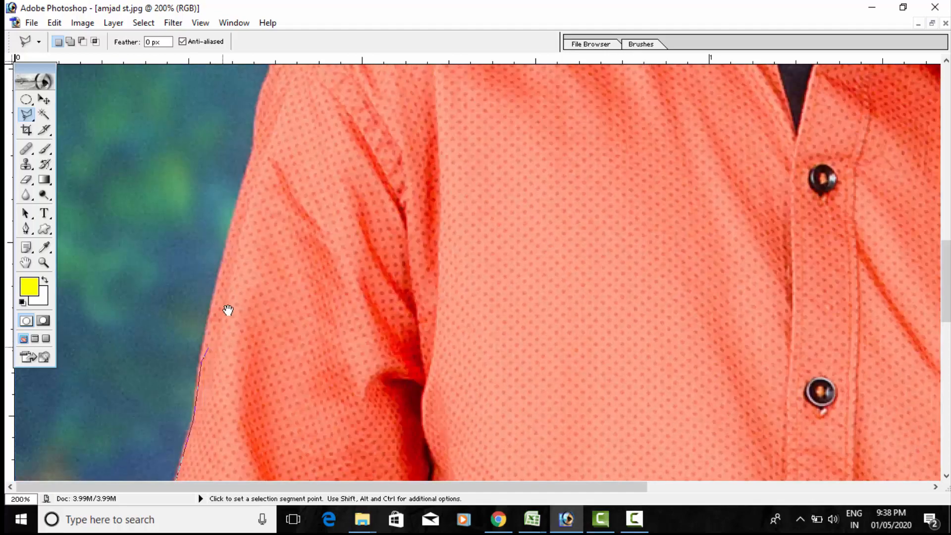
left_click(228, 237)
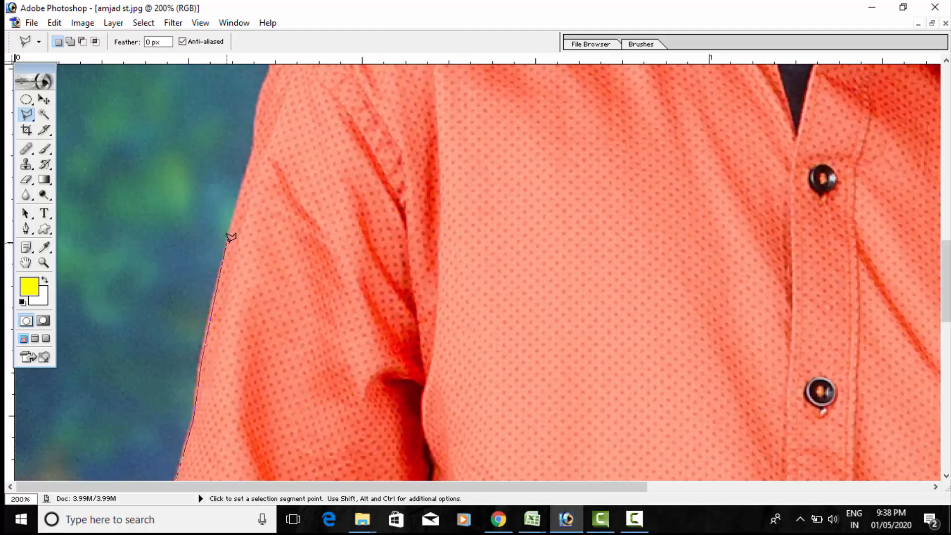
left_click(253, 161)
left_click_drag(257, 133, 263, 280)
left_click(269, 228)
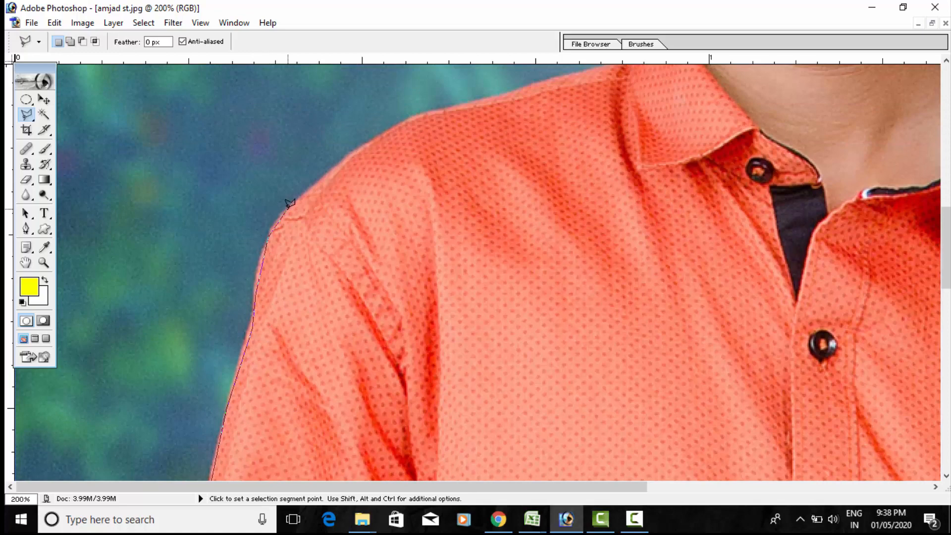
- Continue the lasso outline along the top of the man's right shoulder up to the base of the collar
left_click(293, 203)
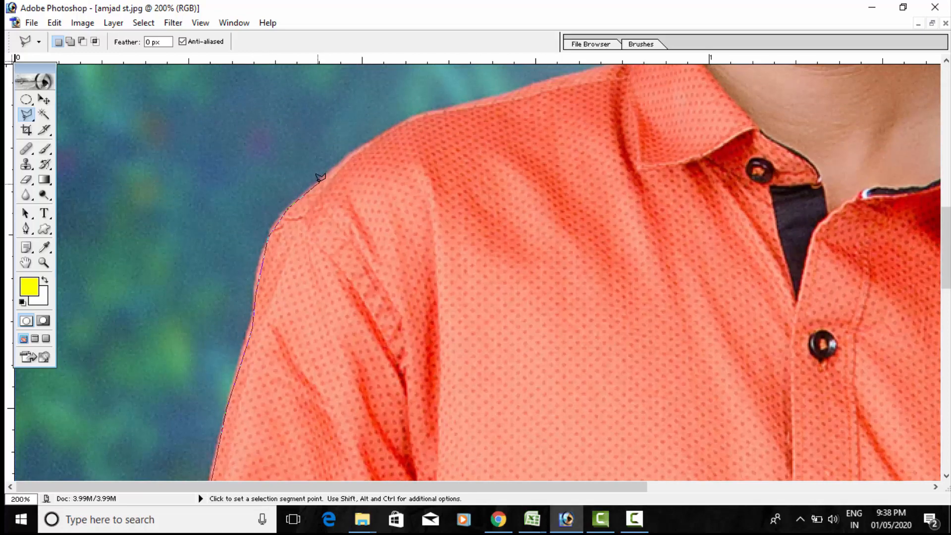
left_click(365, 143)
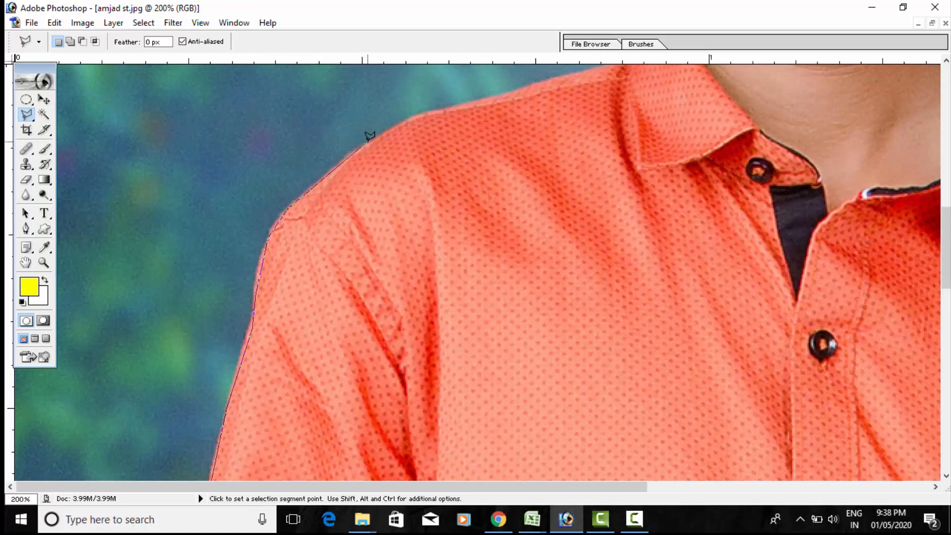
left_click(406, 119)
left_click_drag(465, 120, 423, 218)
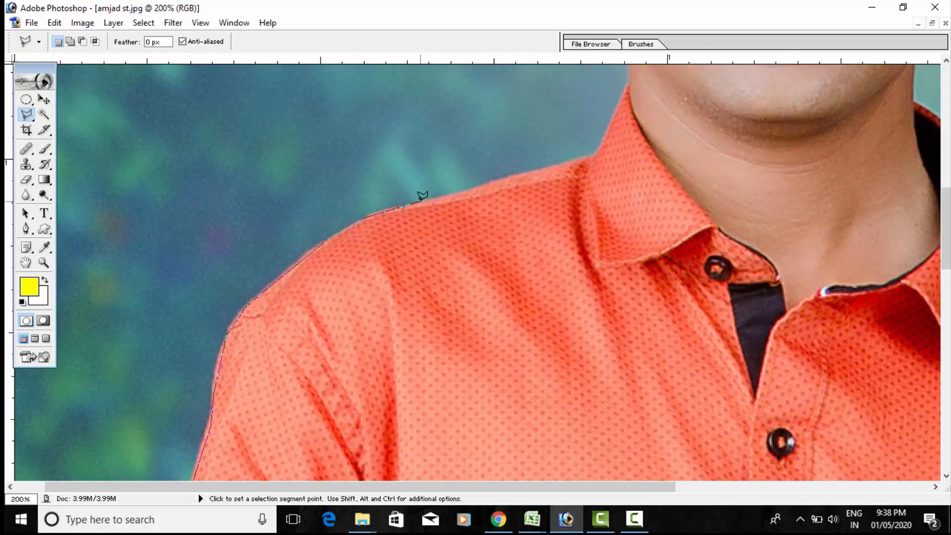
left_click(471, 180)
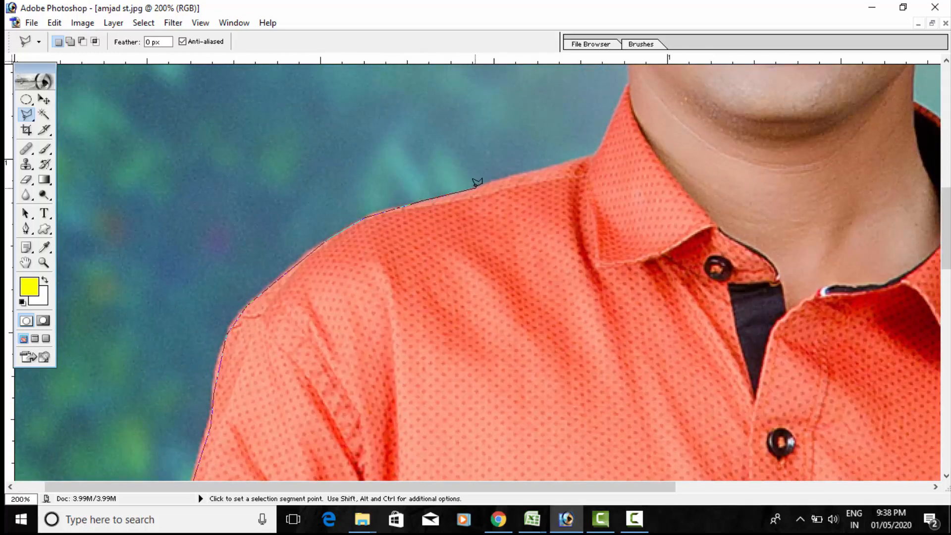
left_click(512, 175)
left_click(553, 166)
left_click(597, 150)
- Continue the lasso outline along the collar and neck and around the man's right ear to its upper edge
left_click_drag(586, 163, 515, 246)
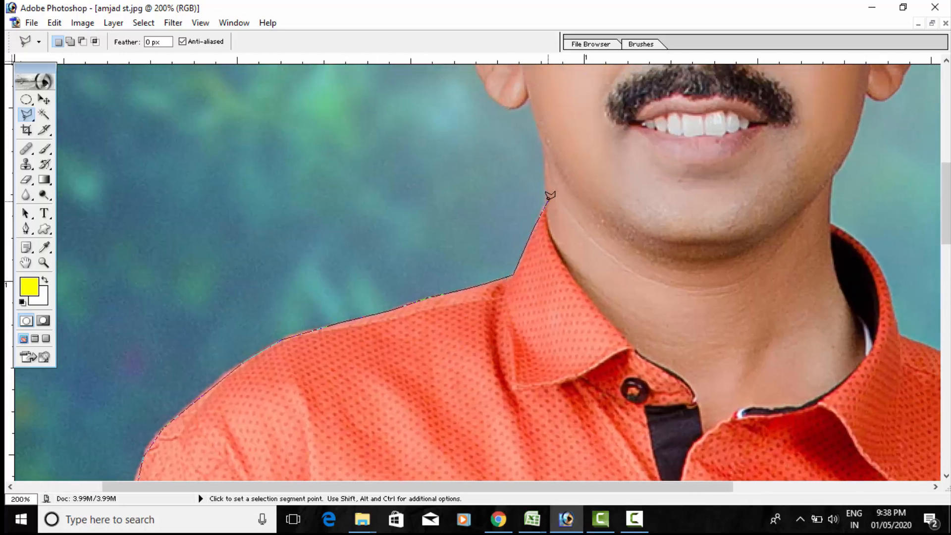
left_click(544, 150)
left_click_drag(506, 108, 484, 259)
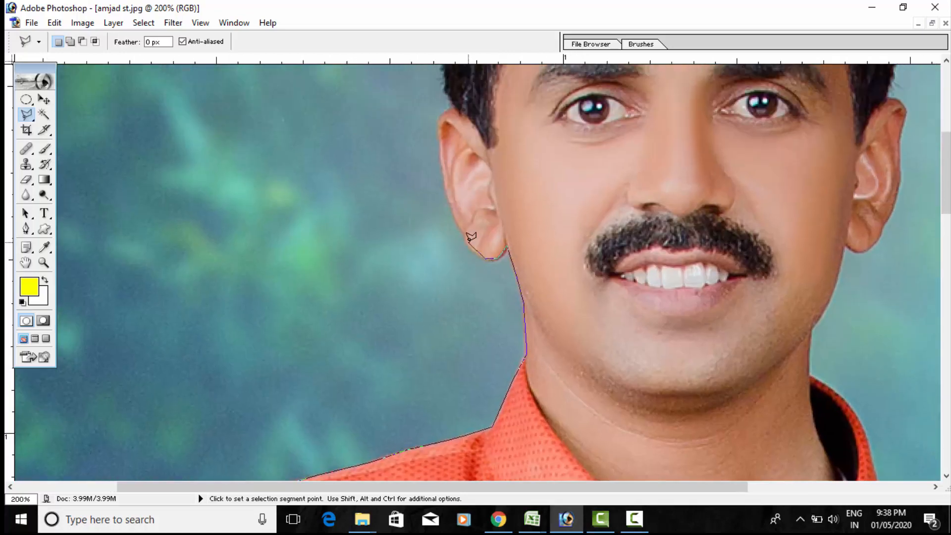
left_click(472, 249)
left_click(459, 230)
left_click(441, 160)
key("space")
left_click_drag(441, 160, 433, 259)
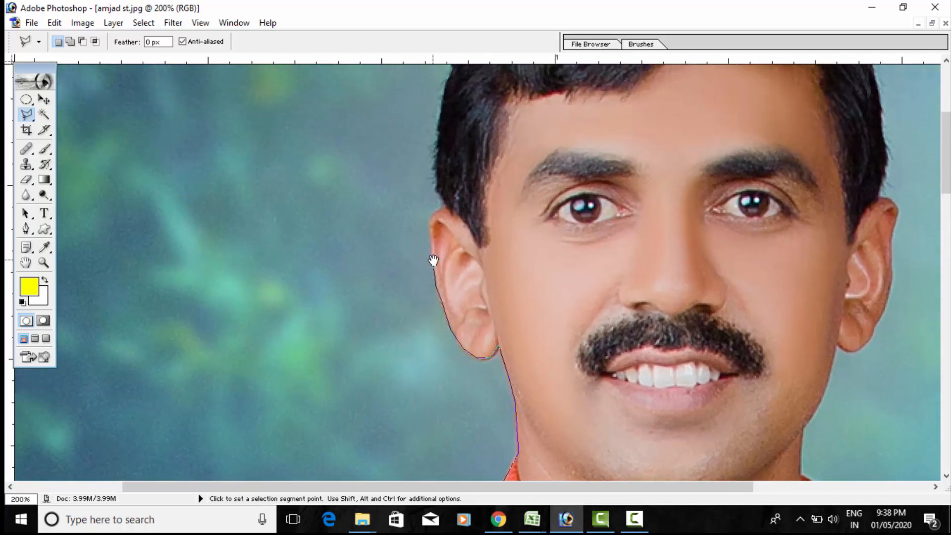
left_click(431, 215)
- Trace the lasso outline around the hair from the man's right ear, across the crown and onto the opposite side
left_click_drag(447, 143, 443, 283)
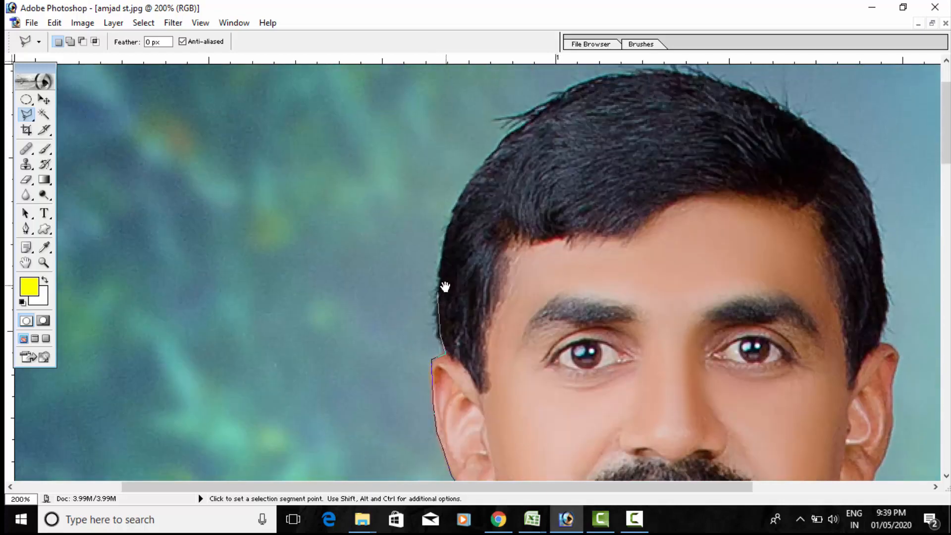
left_click(450, 223)
left_click(457, 201)
left_click_drag(514, 151, 486, 215)
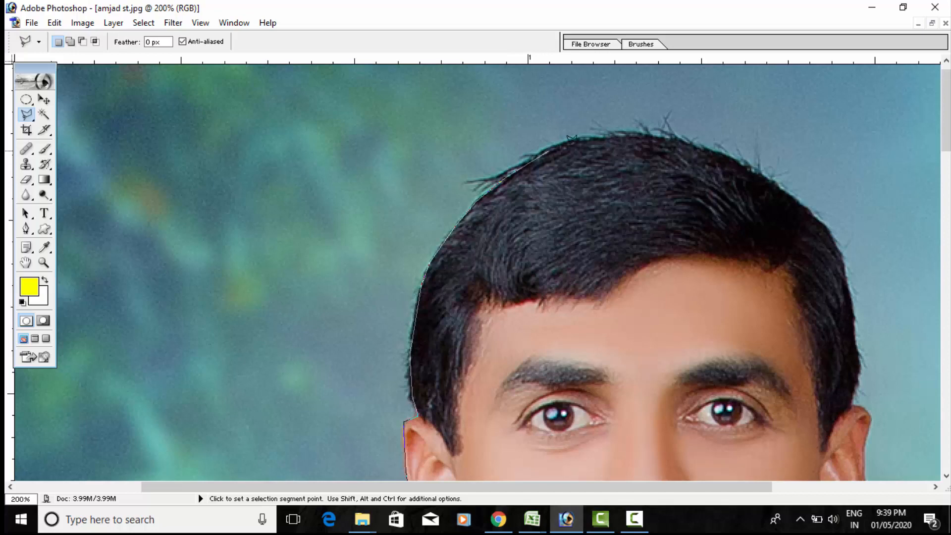
left_click(586, 134)
left_click(650, 131)
left_click(698, 140)
left_click_drag(780, 191, 560, 159)
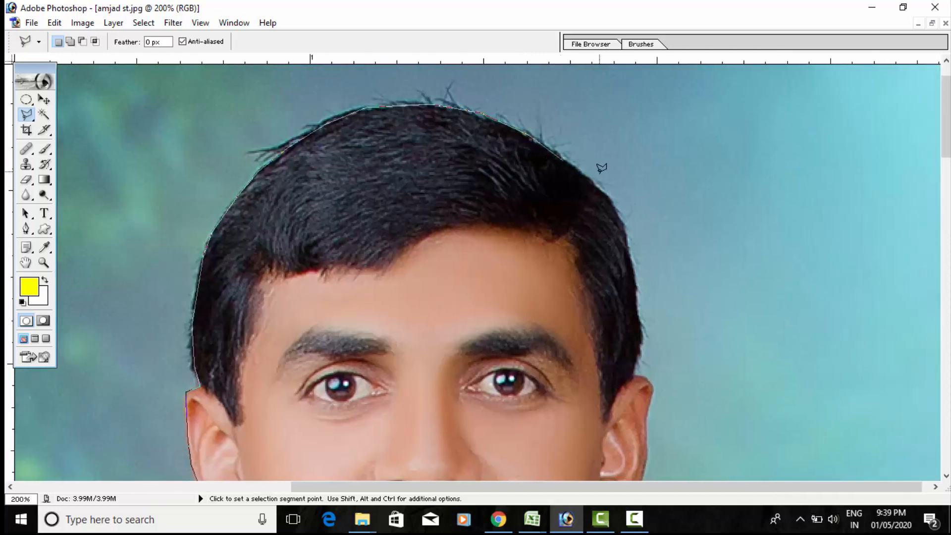
left_click(623, 216)
- Trace the lasso outline down the side hair and around the man's left ear to the earlobe
left_click_drag(640, 347, 655, 252)
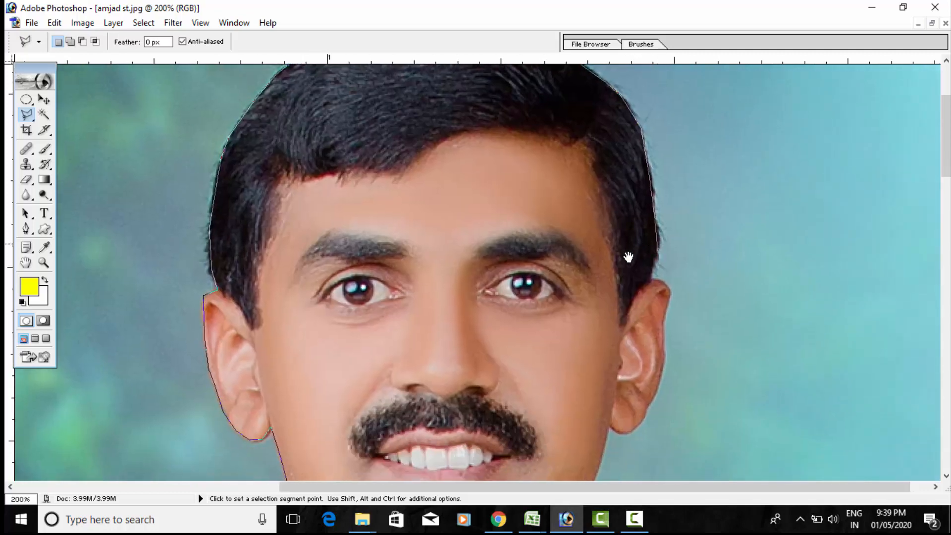
left_click_drag(510, 268, 481, 202)
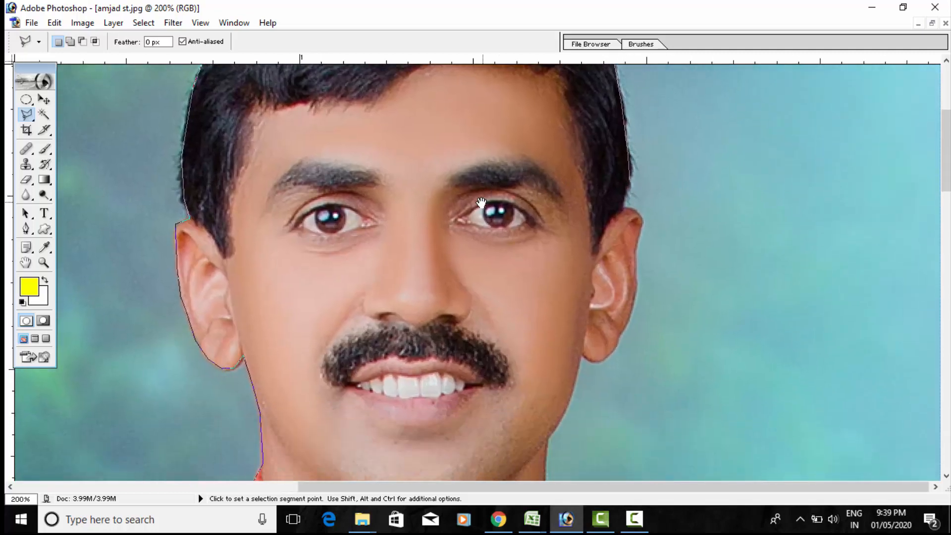
left_click(633, 210)
left_click(641, 222)
left_click(636, 245)
left_click(634, 301)
left_click(601, 354)
left_click_drag(582, 346, 594, 253)
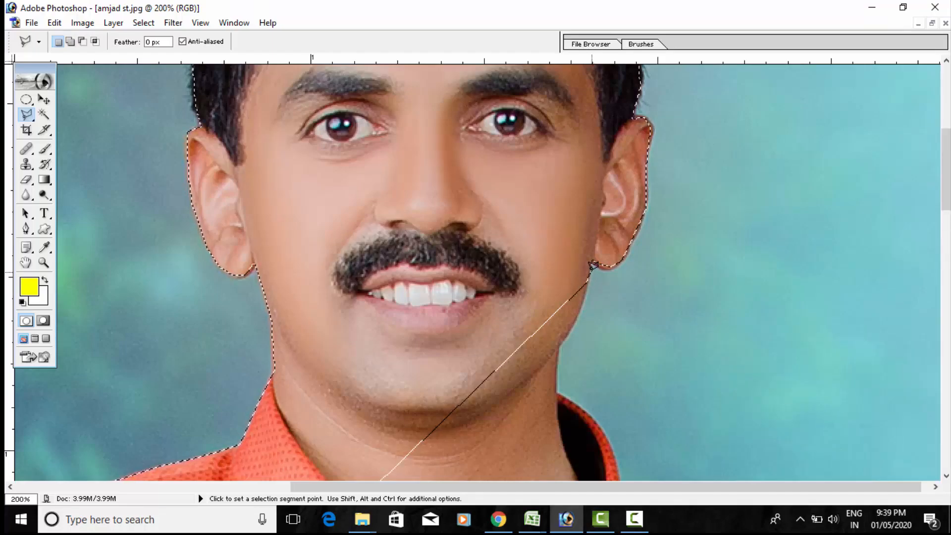
- Try to extend the selection in add mode from the left earlobe along the jaw and neck to the collar
left_click(592, 266)
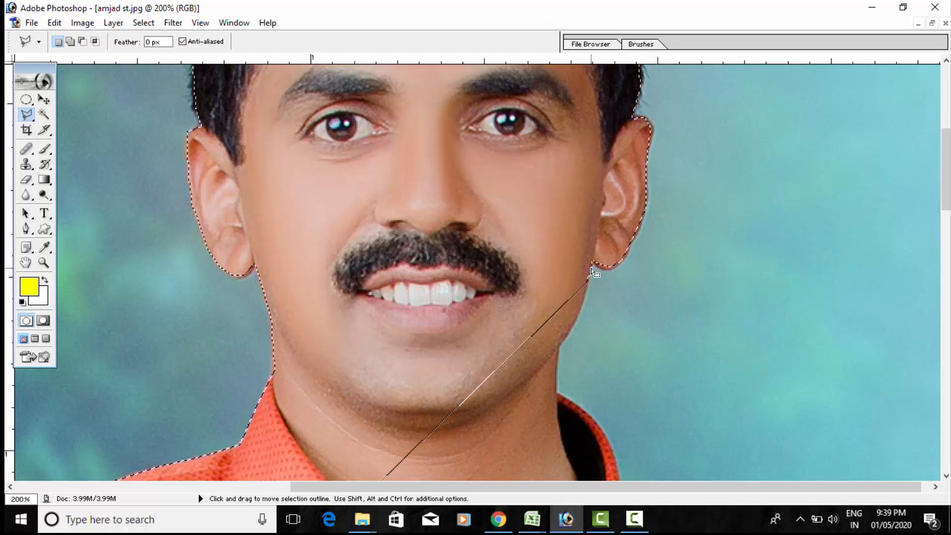
key("shift")
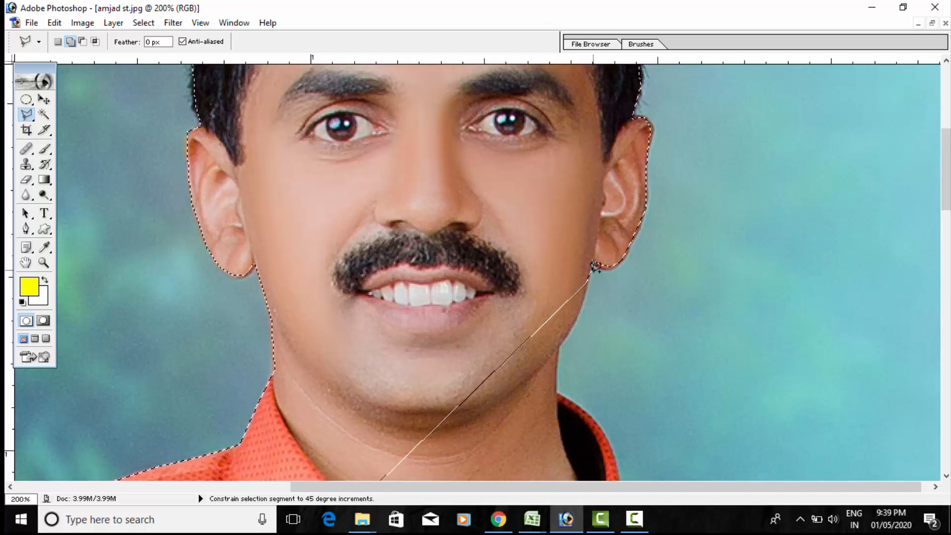
left_click(593, 266)
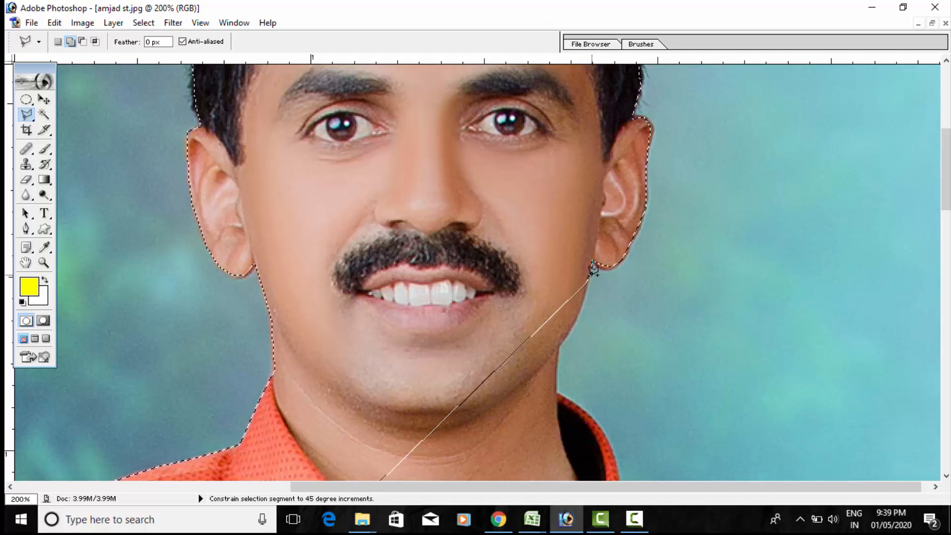
left_click(586, 299)
left_click(579, 315)
left_click(559, 345)
left_click(555, 391)
key("space")
mouse_move(563, 368)
left_mouse_down()
mouse_move(441, 201)
mouse_move(437, 167)
left_mouse_up()
left_click_drag(592, 331, 537, 299)
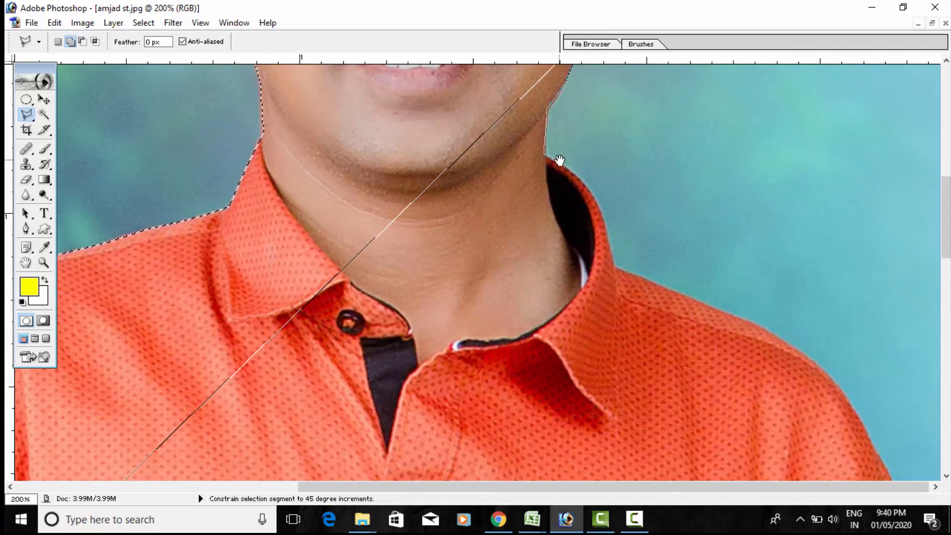
left_click(583, 173)
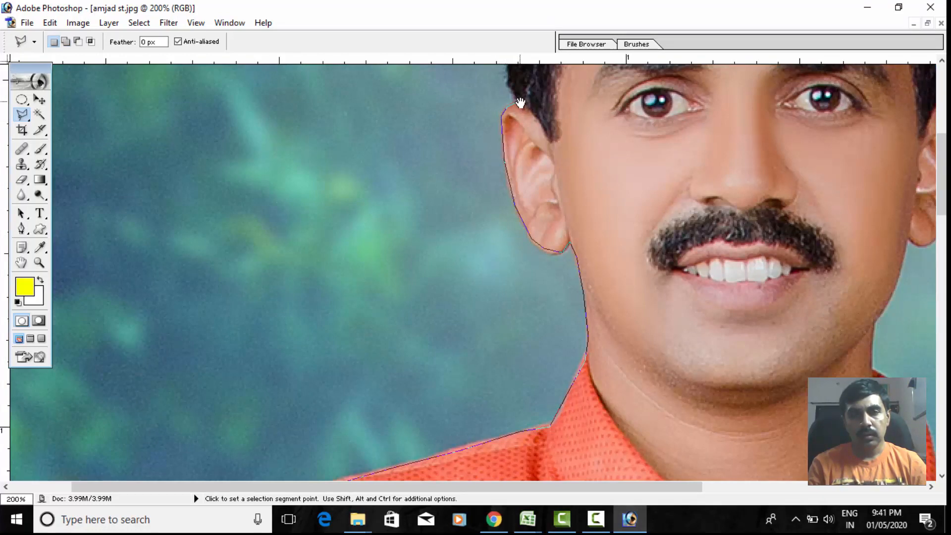
- Trace the lasso outline along the hair from the top of the man's right ear, over the crown and down the opposite side
left_click_drag(520, 102, 534, 241)
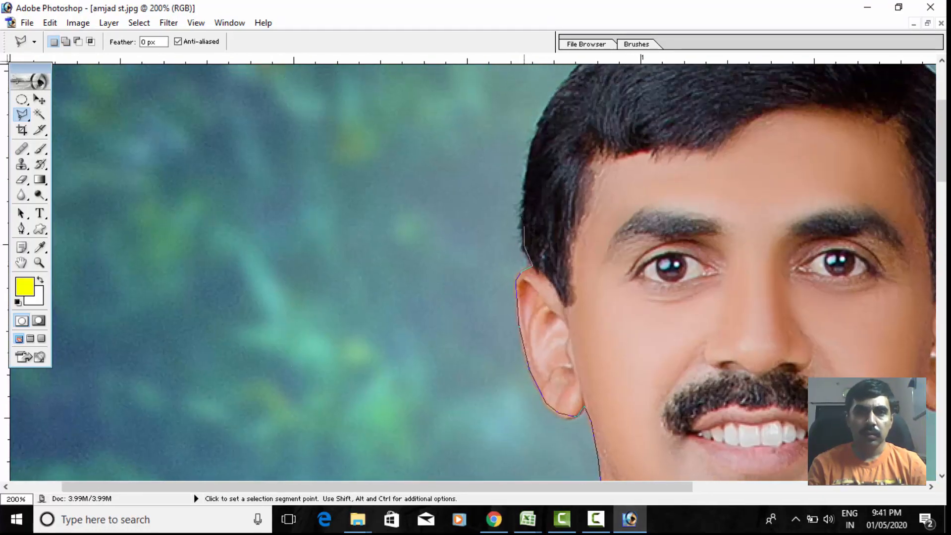
left_click(525, 191)
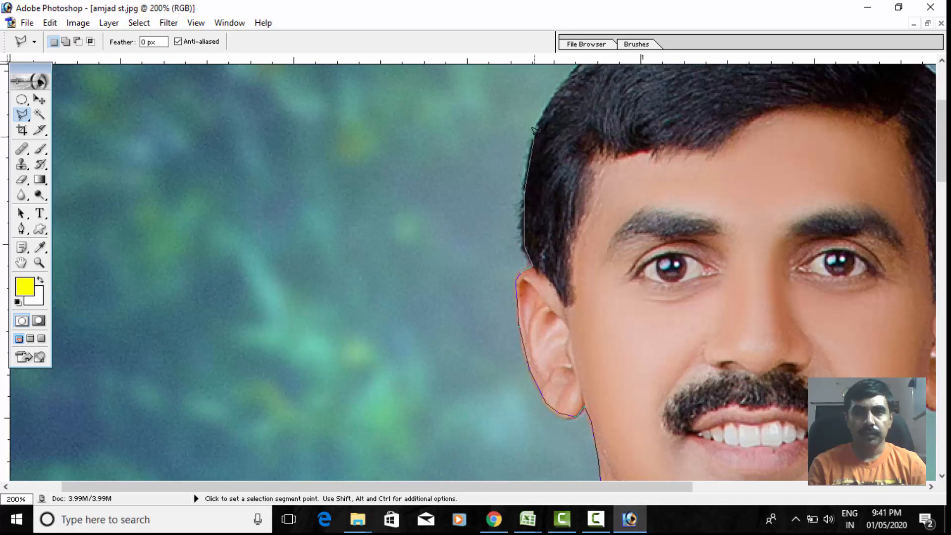
left_click(535, 133)
left_click_drag(577, 99, 501, 265)
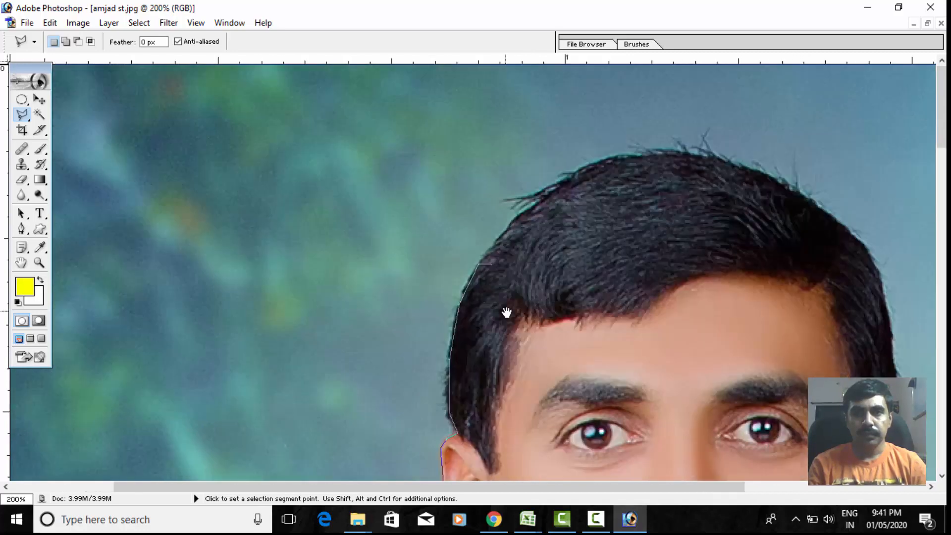
left_click(574, 174)
left_click(615, 155)
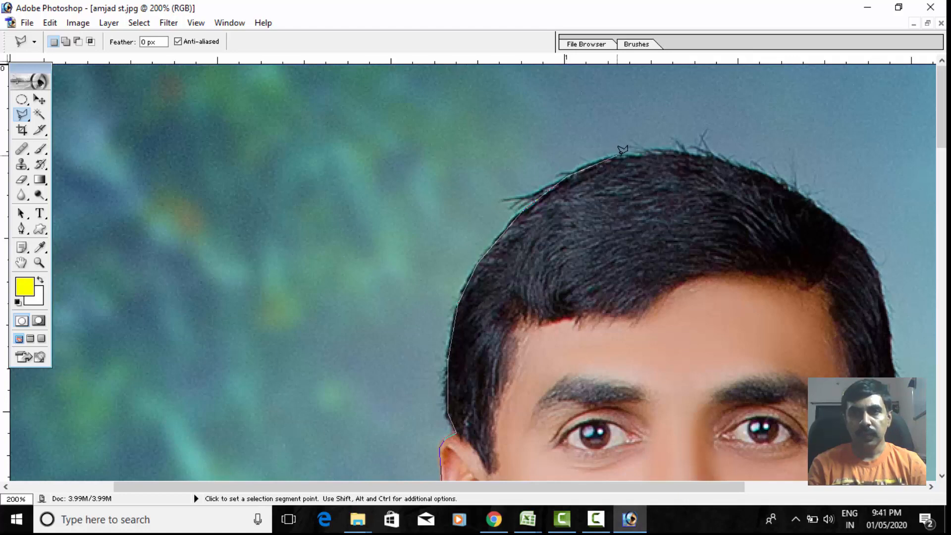
left_click(701, 157)
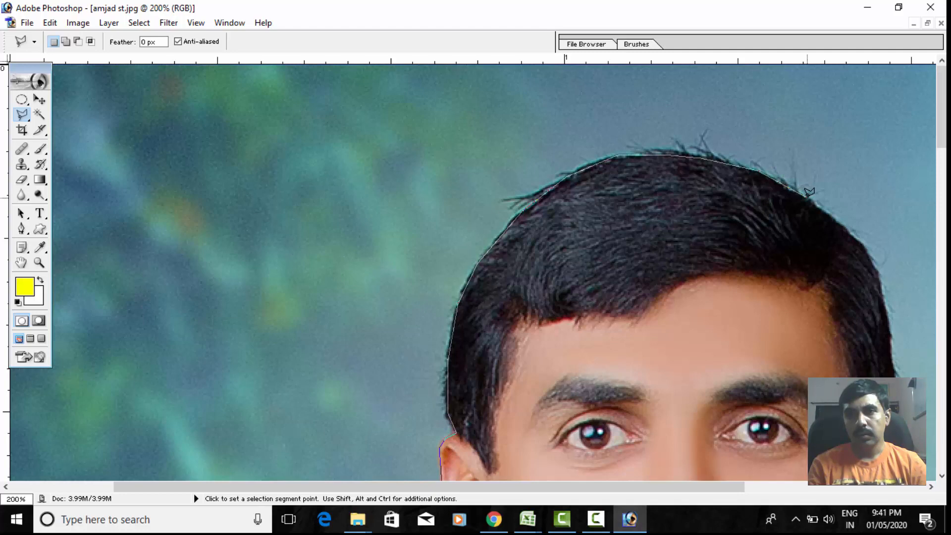
scroll(669, 208, "right", 5)
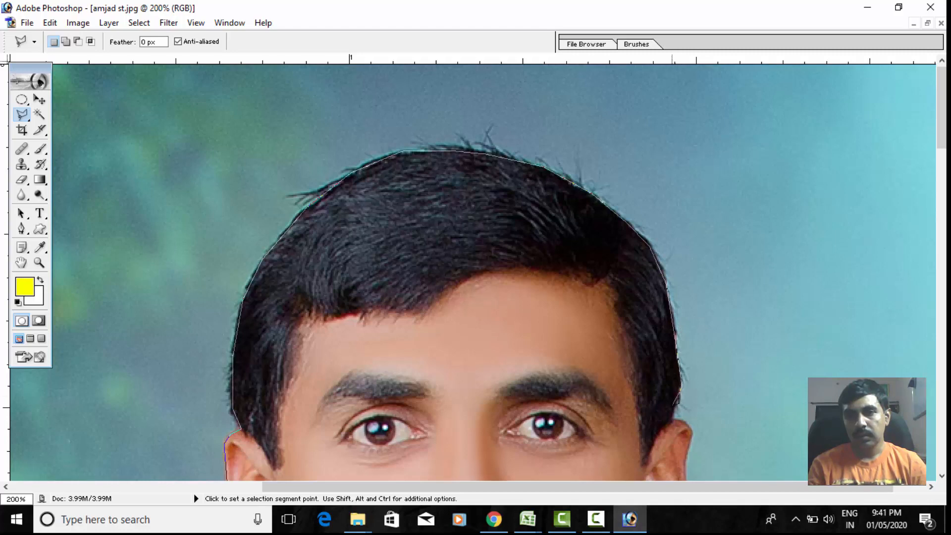
- Continue the lasso outline around the man's left ear, along the jaw and neck, and down the collar to the shoulder
scroll(664, 407, "down", 5)
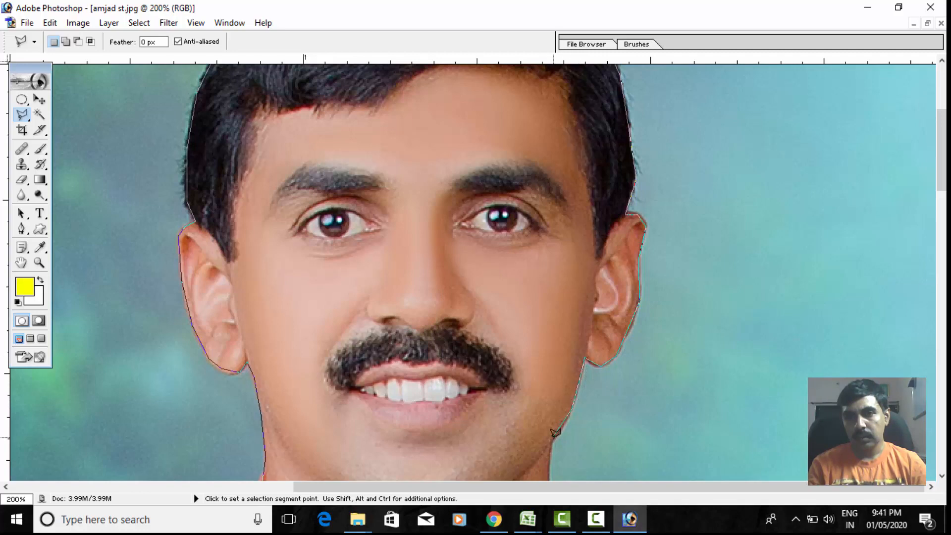
scroll(554, 437, "down", 5)
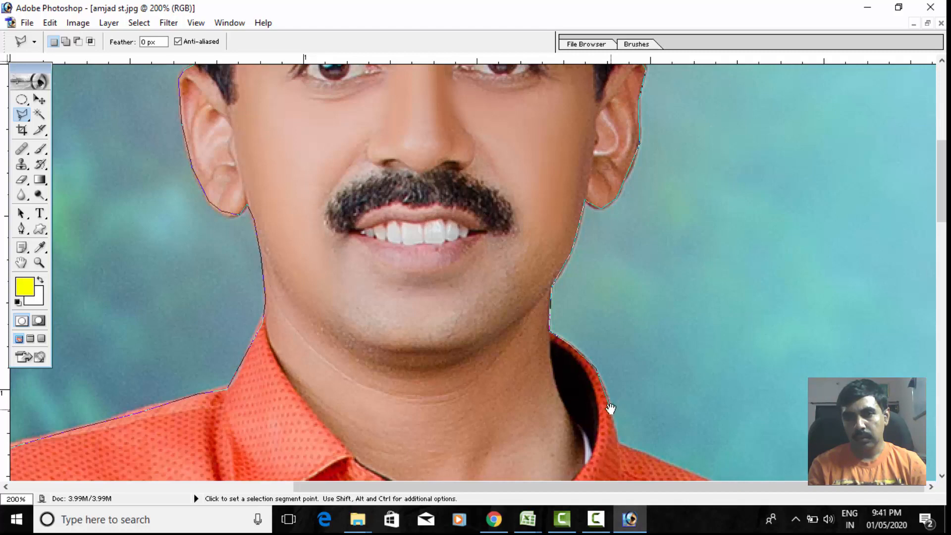
left_click_drag(610, 408, 561, 279)
left_click_drag(579, 356, 557, 283)
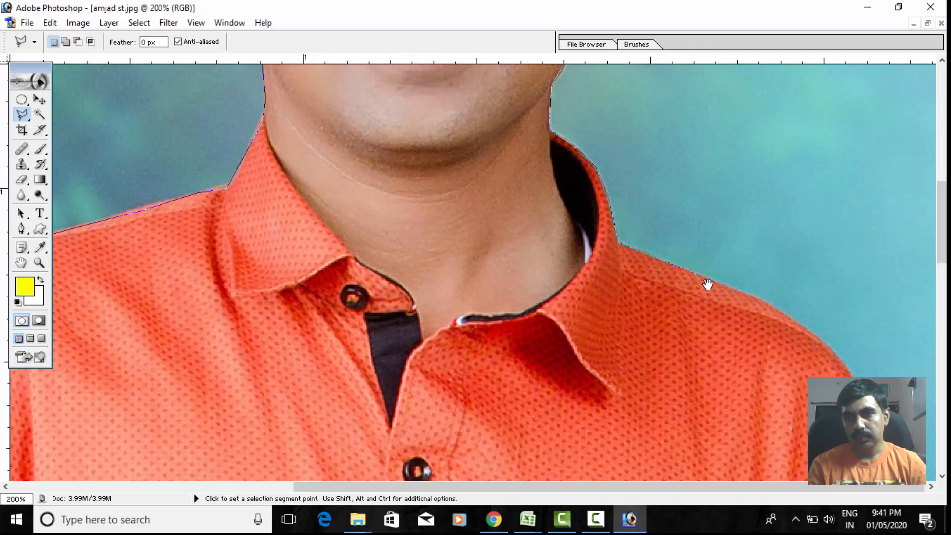
- Trace the lasso outline along the man's left shoulder and down the outer sleeve edge to the level of the shirt pocket
scroll(706, 282, "down", 3)
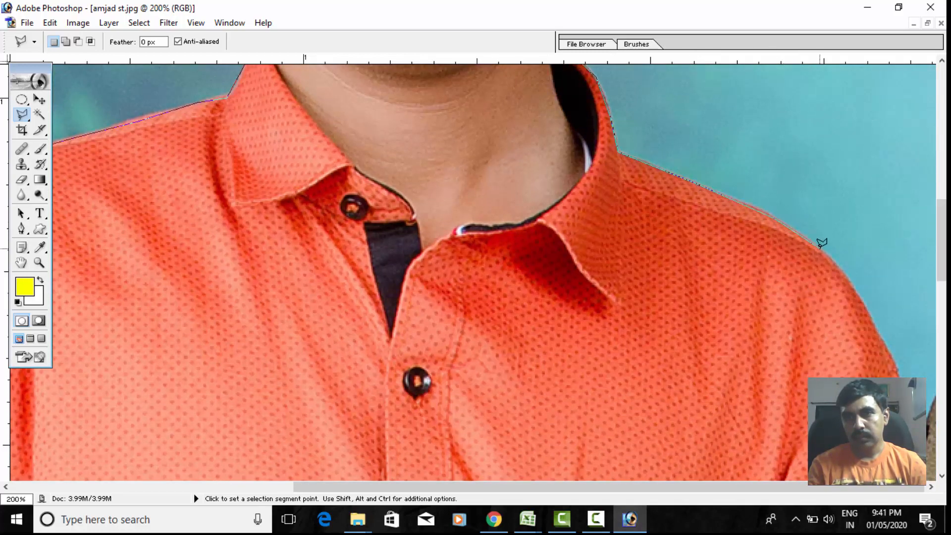
scroll(610, 191, "down", 3)
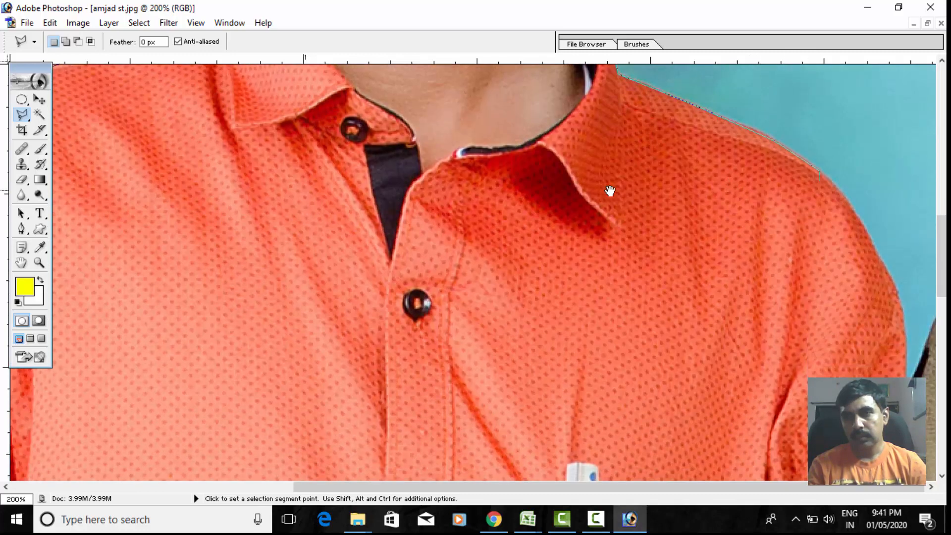
left_click(857, 215)
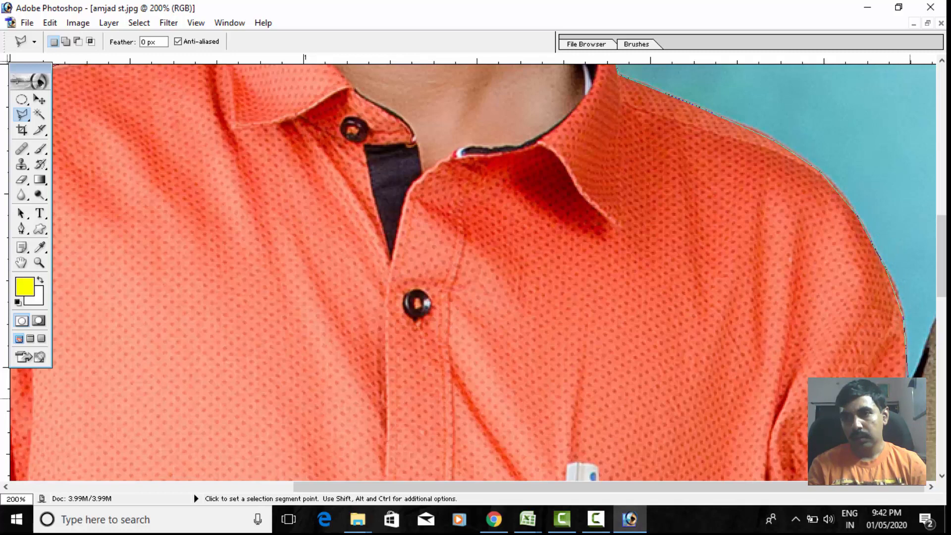
scroll(870, 233, "down", 6)
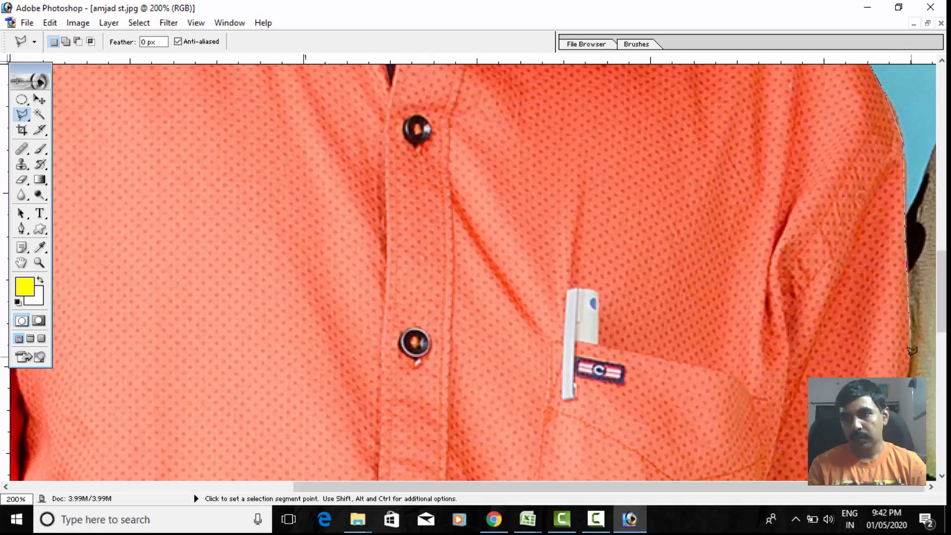
scroll(887, 355, "down", 4)
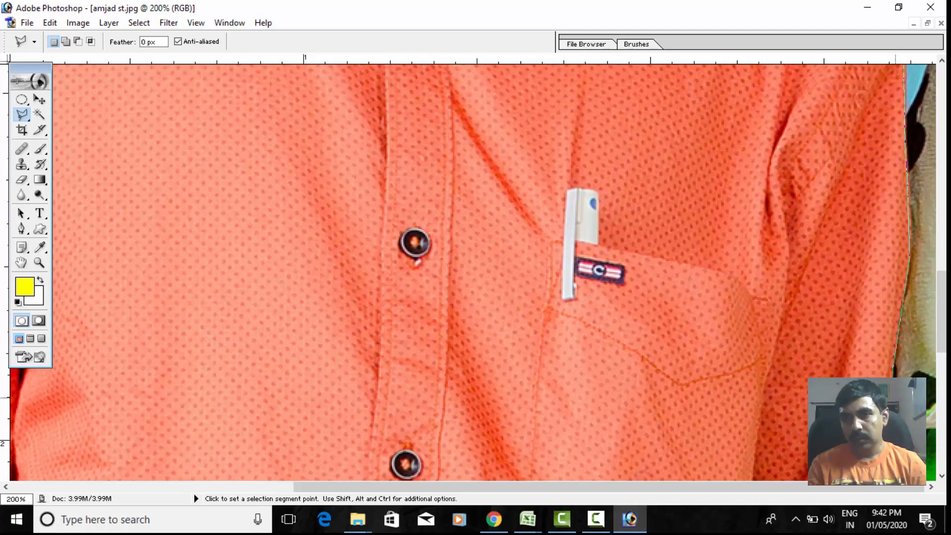
left_click(892, 371)
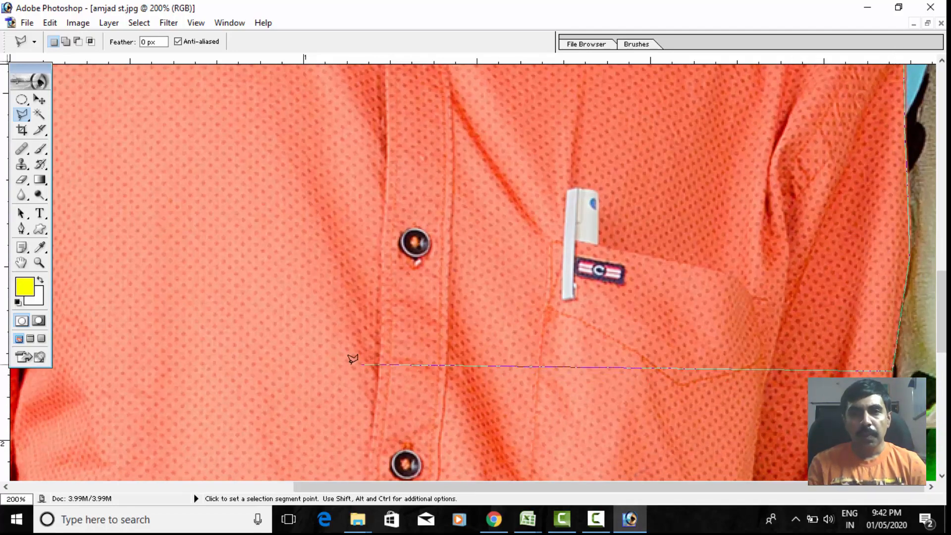
- Run the lasso outline straight across the shirt to the opposite sleeve and up its edge to the starting point, closing the selection
left_click_drag(242, 368, 583, 404)
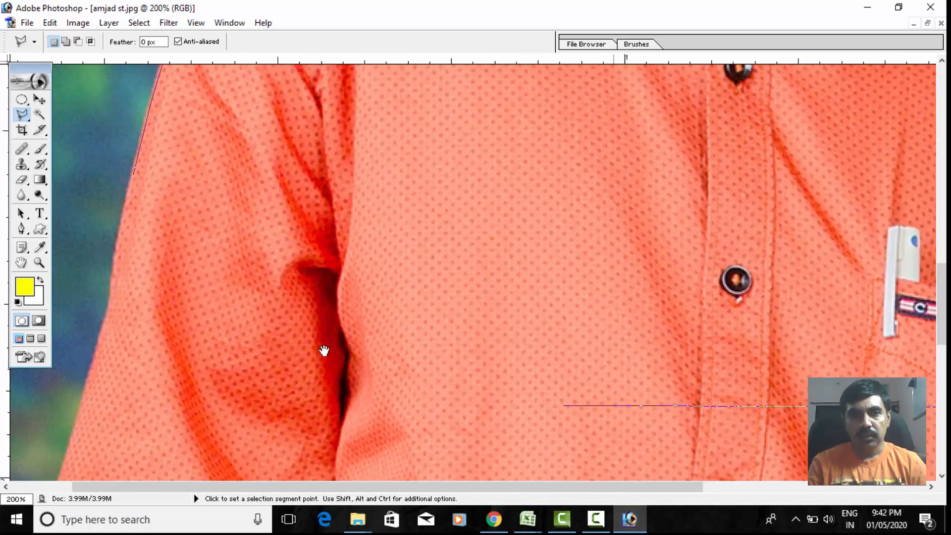
left_click(97, 341)
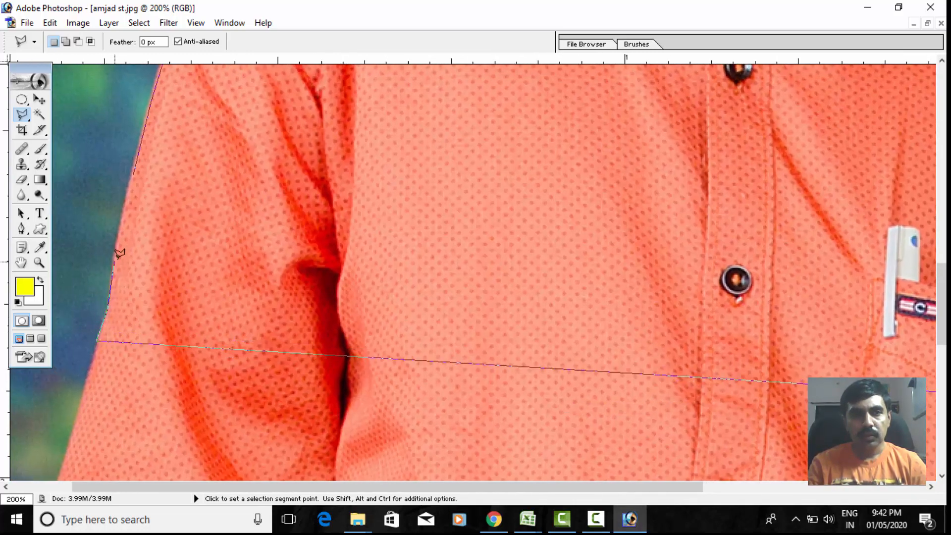
double_click(137, 169)
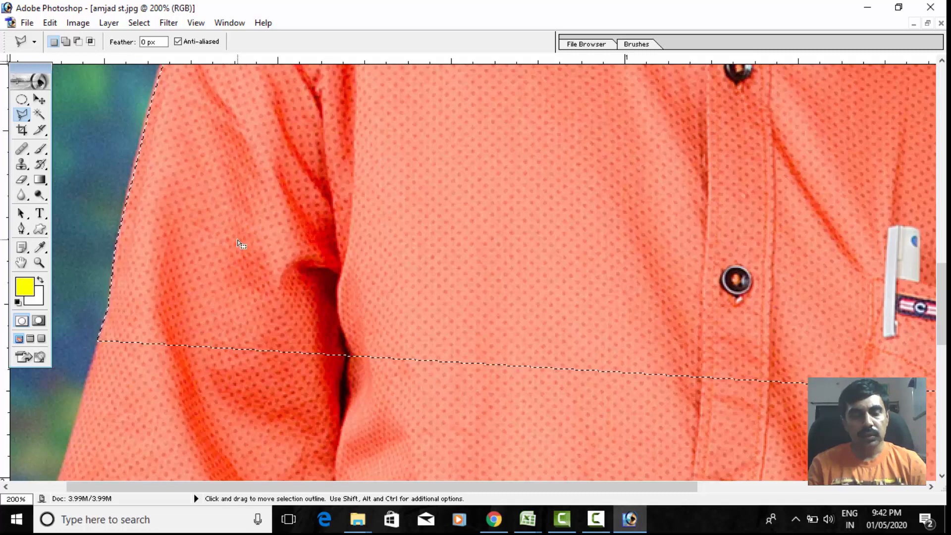
left_click(323, 236, "alt")
left_click(324, 236, "alt")
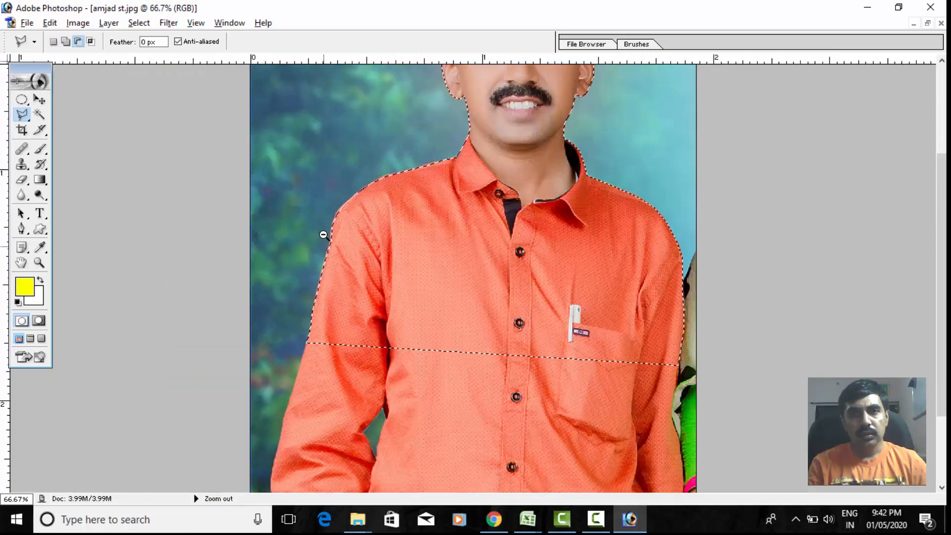
left_click(323, 236, "alt")
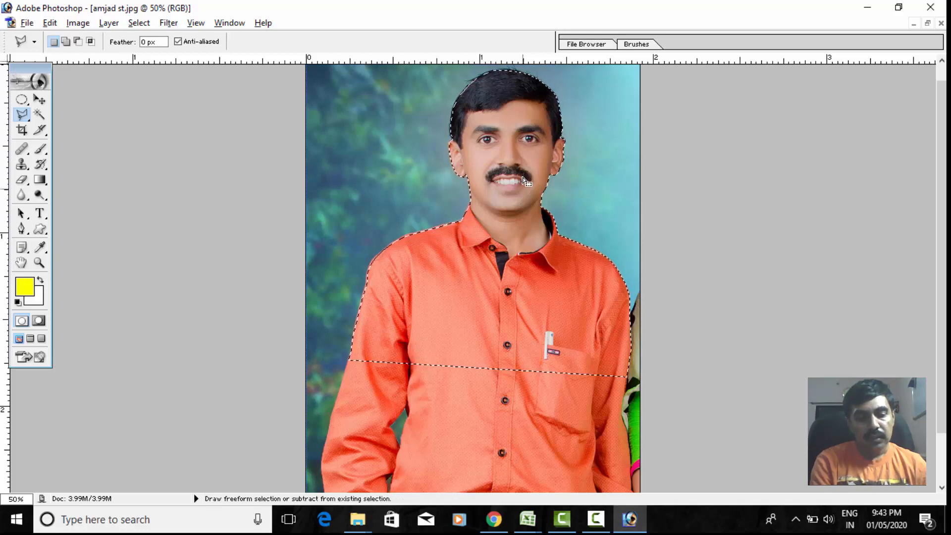
key("alt+s")
key("v")
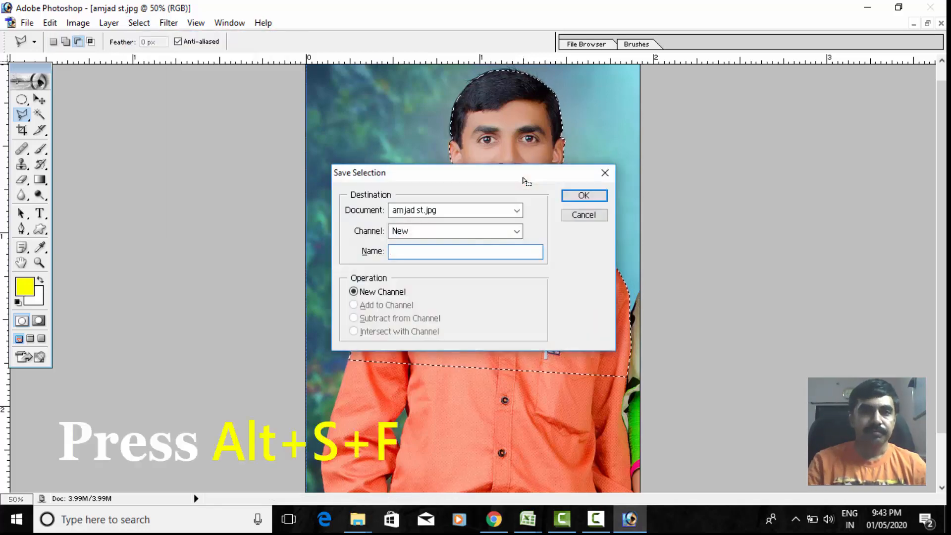
left_click(595, 215)
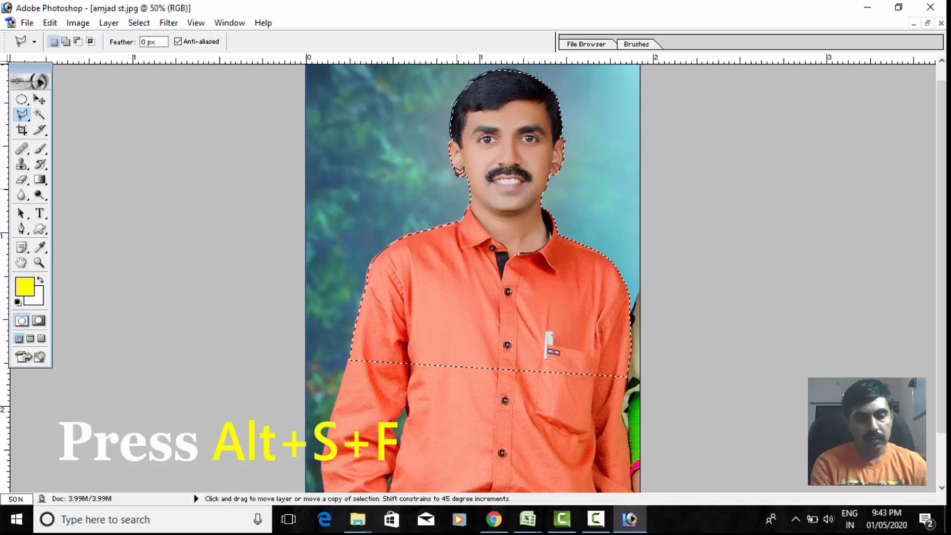
key("ctrl+shift+s")
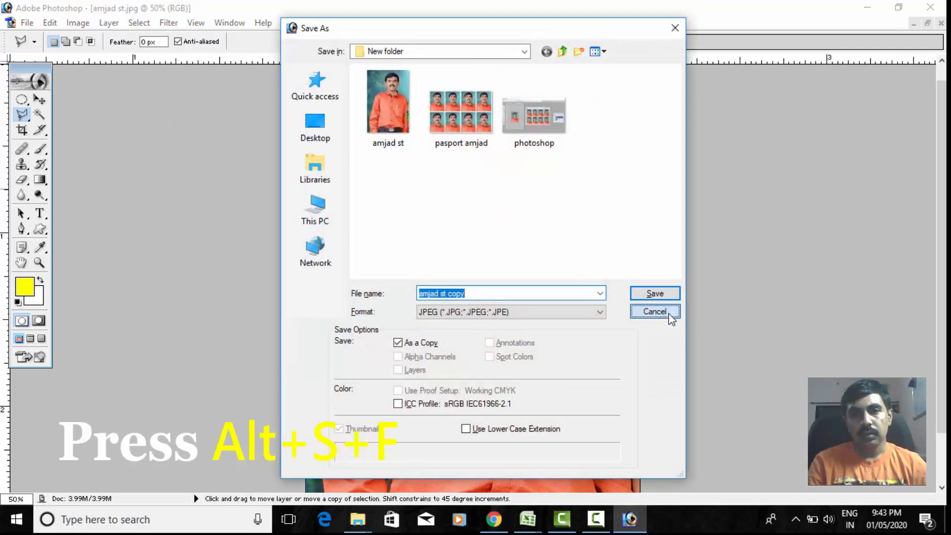
left_click(669, 315)
- Feather the selection around the man with a radius of 2.3 pixels and copy the selected area
key("alt+s")
key("f")
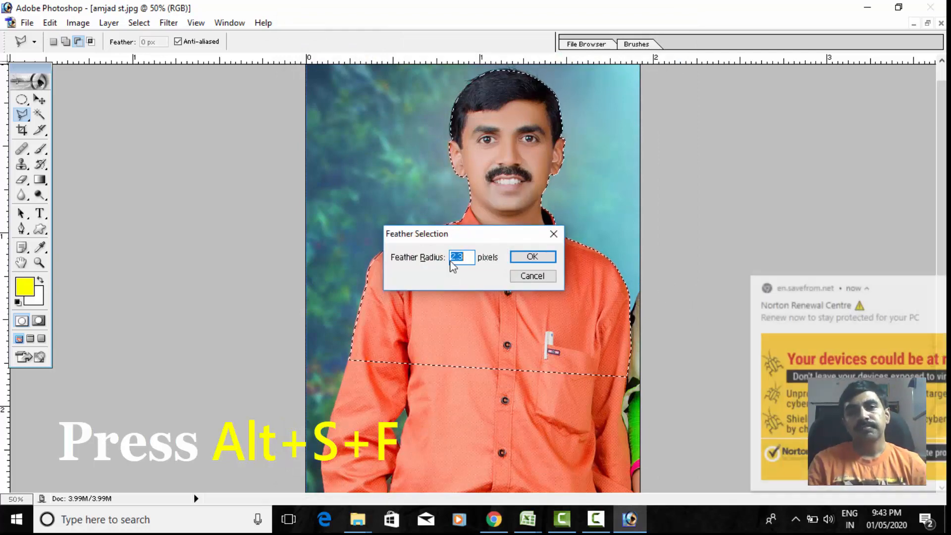
left_click(931, 283)
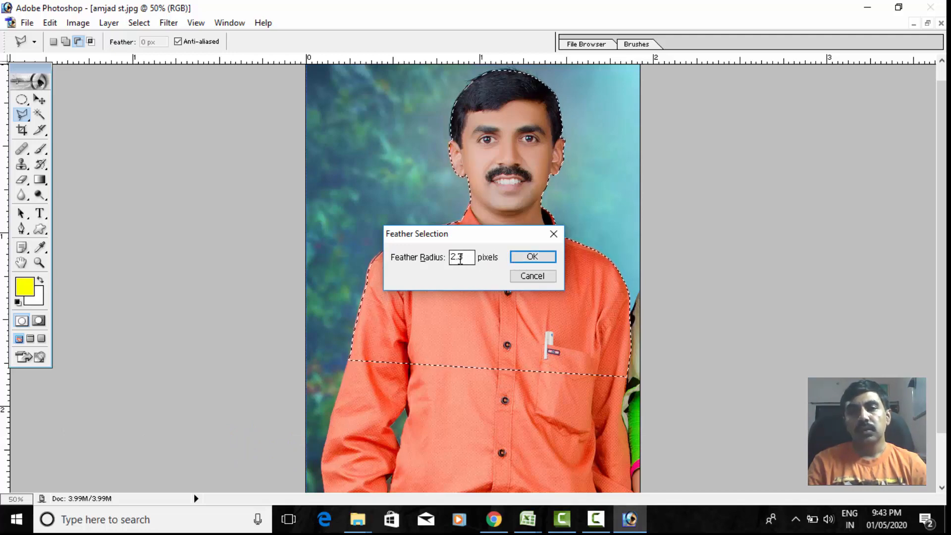
left_click(532, 257)
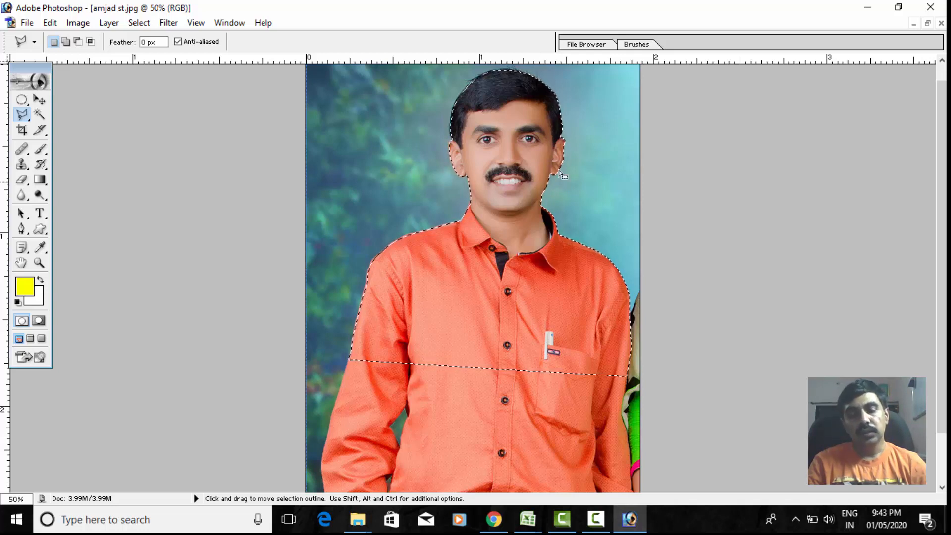
key("ctrl+c")
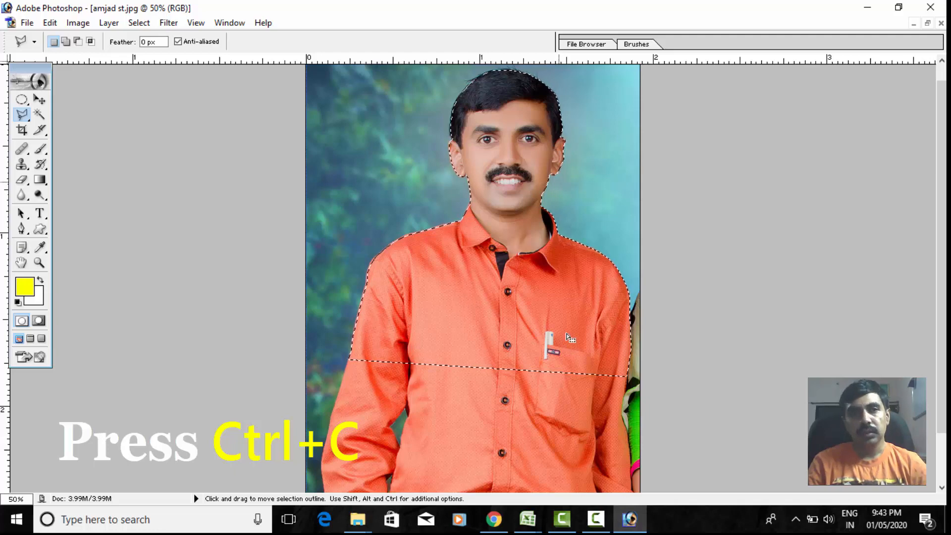
left_click(27, 22)
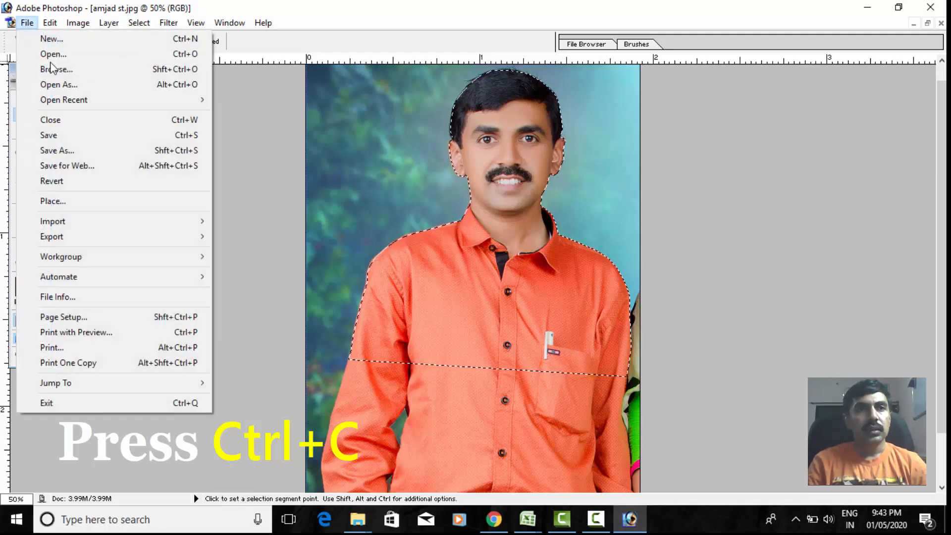
left_click(49, 38)
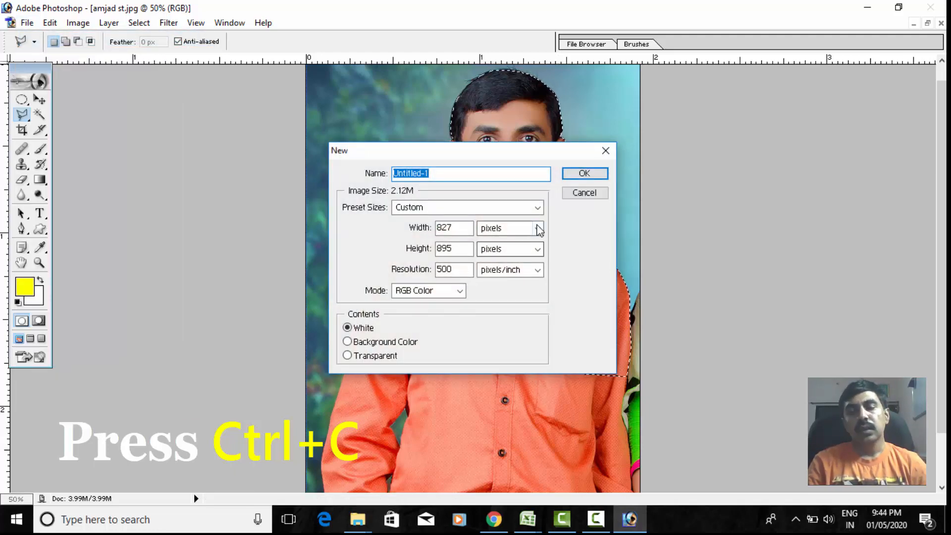
left_click(538, 209)
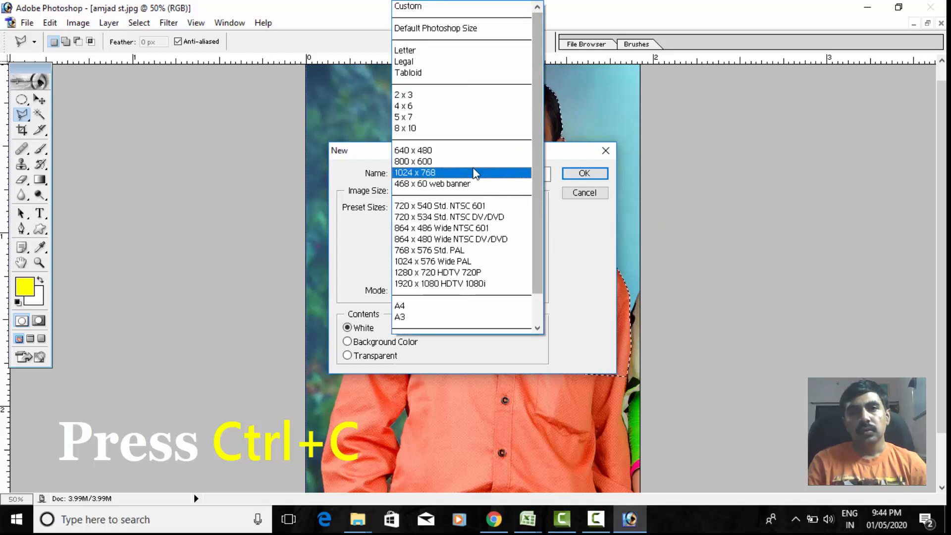
left_click(746, 198)
left_click(458, 229)
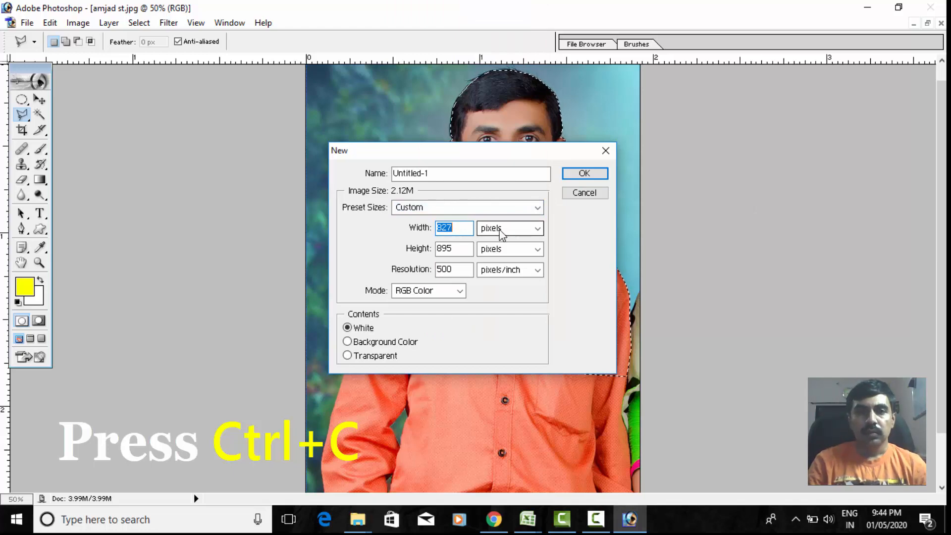
left_click(584, 173)
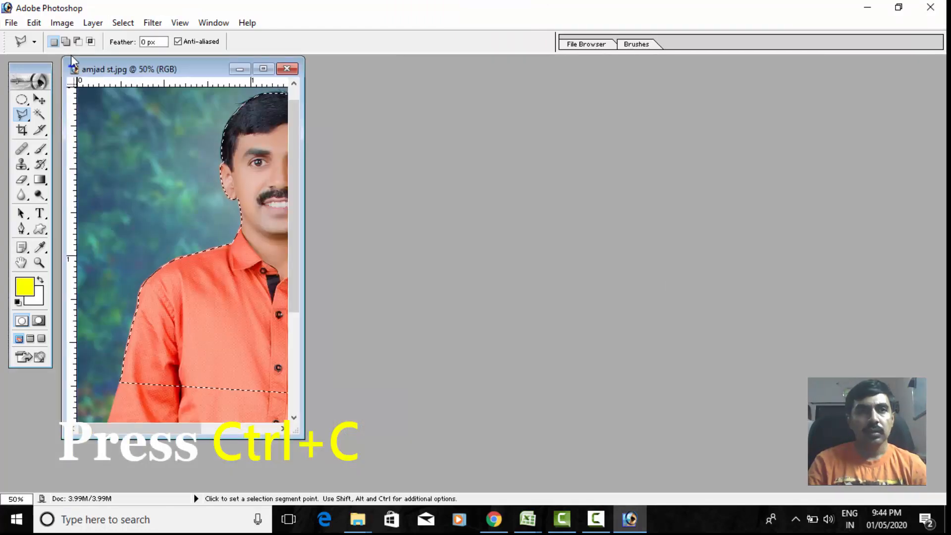
- Create a new RGB document 1.5 inches wide and 2 inches high at 300 pixels/inch with white contents
left_click(11, 22)
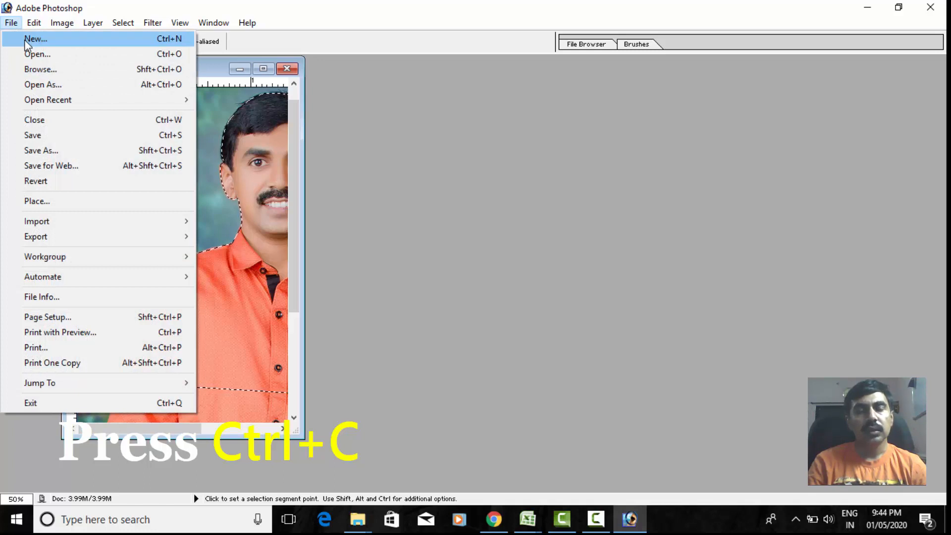
left_click(34, 39)
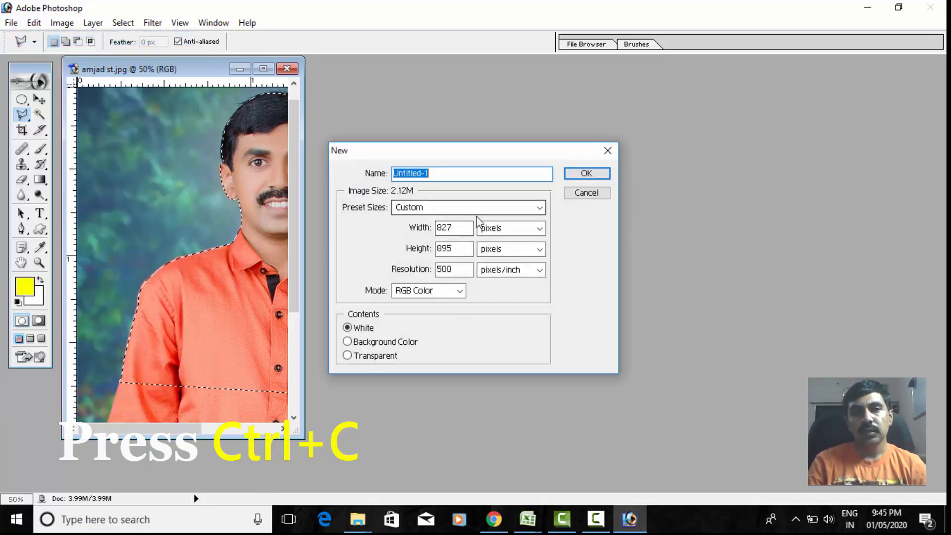
double_click(471, 227)
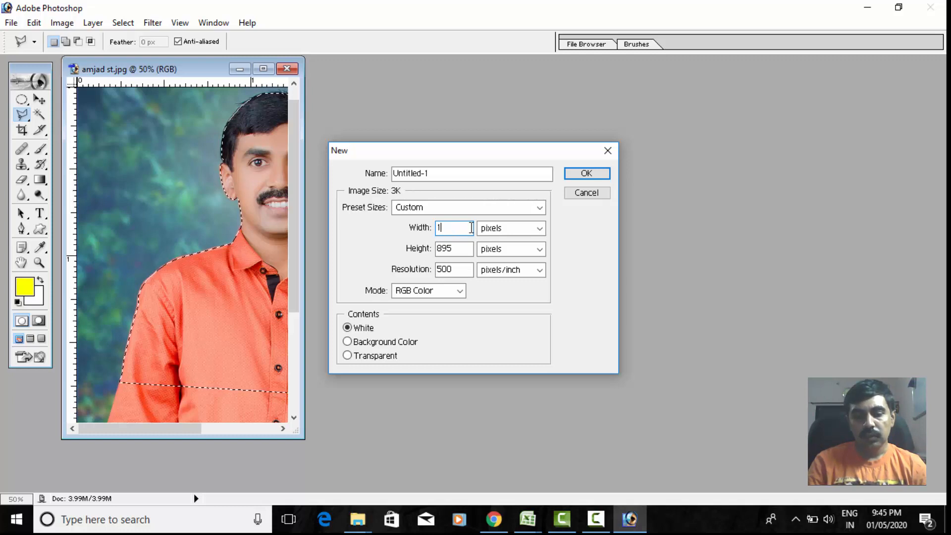
left_click(479, 233)
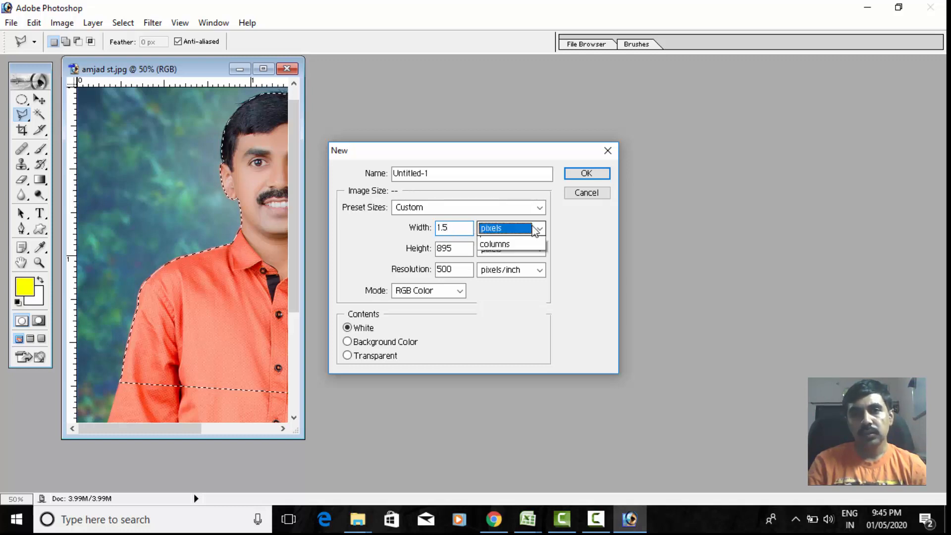
left_click(490, 251)
double_click(466, 250)
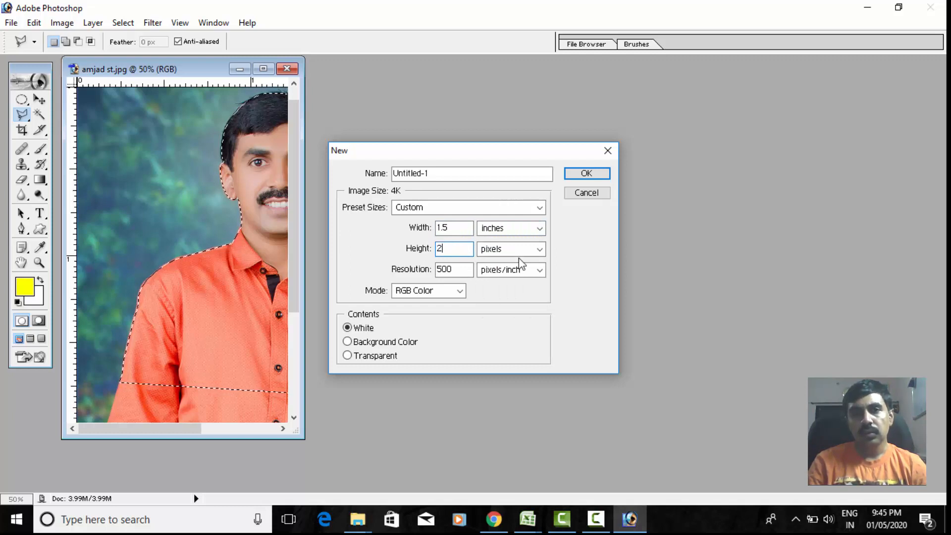
type("2")
left_click(538, 249)
left_click(512, 273)
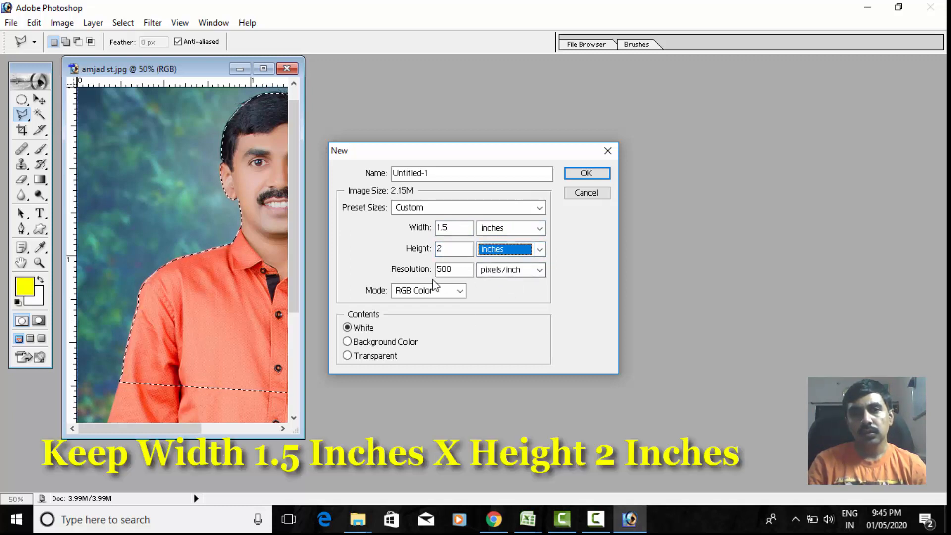
left_click(465, 268)
type("00")
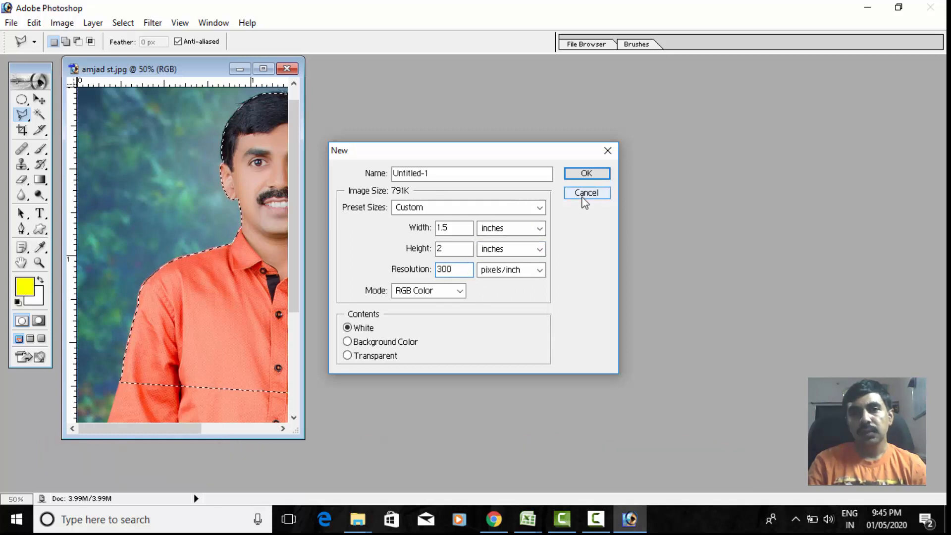
left_click(584, 174)
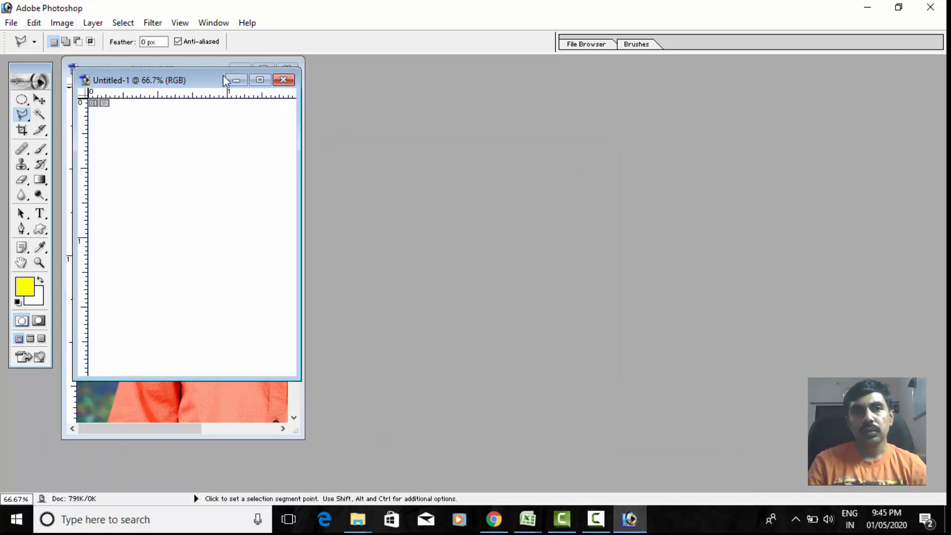
- Maximize the new document, paste the copied man into it, and move him to the middle of the canvas
left_click_drag(222, 76, 621, 77)
left_click(658, 83)
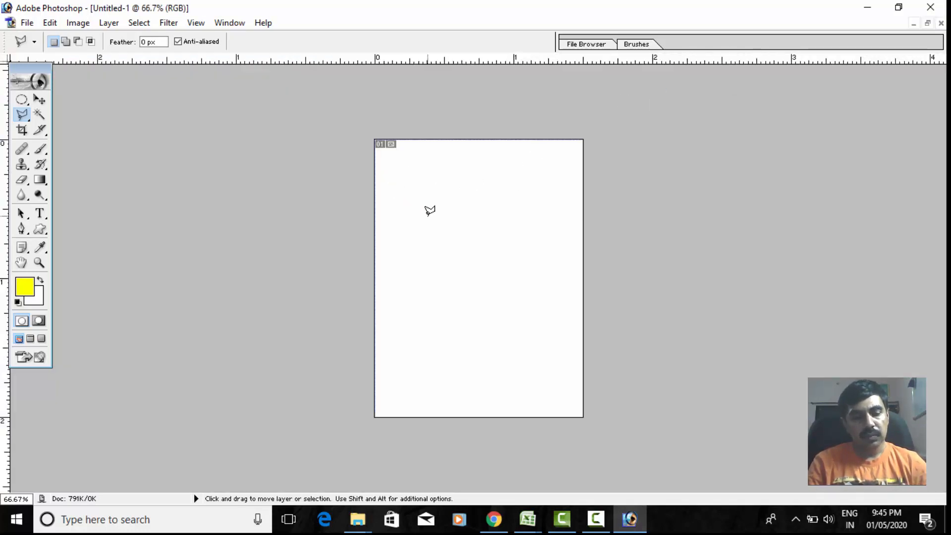
key("ctrl+v")
left_click(40, 99)
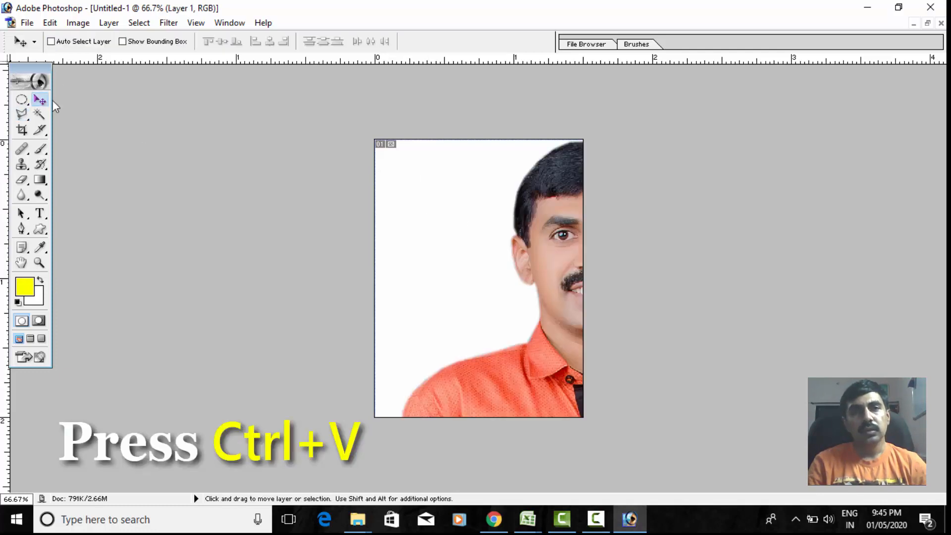
left_click_drag(453, 271, 451, 268)
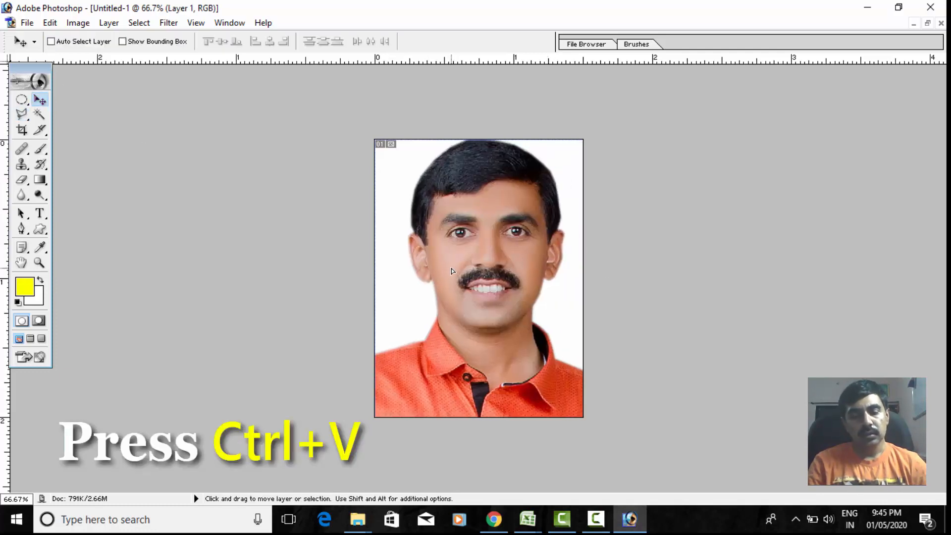
- Free-transform the pasted man proportionally to about 65% and position him centrally with white space above his head
key("ctrl+t")
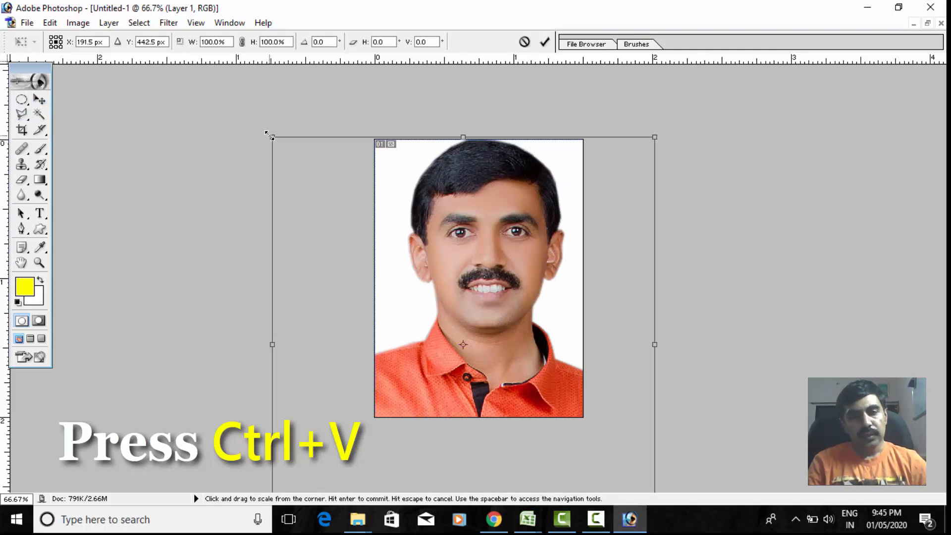
left_click_drag(270, 136, 339, 206)
left_click_drag(513, 298, 523, 242)
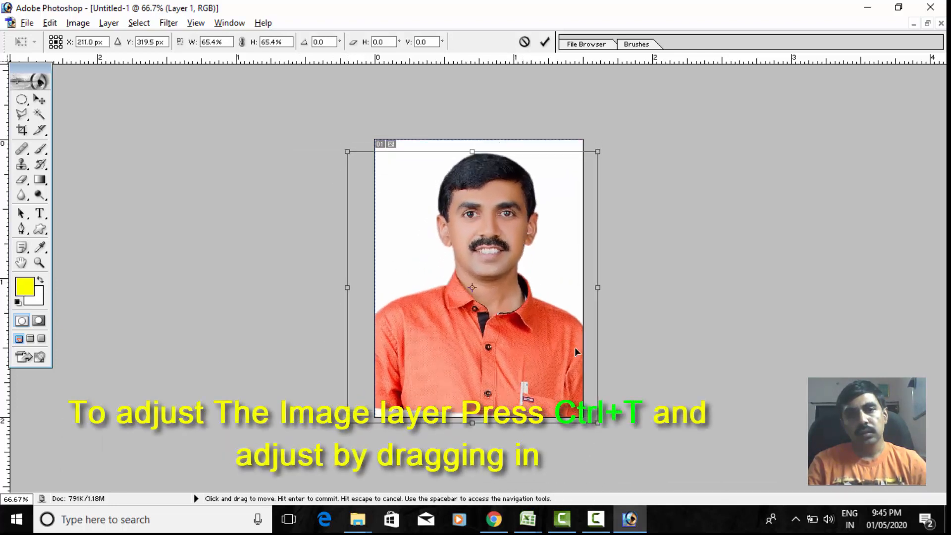
left_click_drag(597, 422, 593, 417)
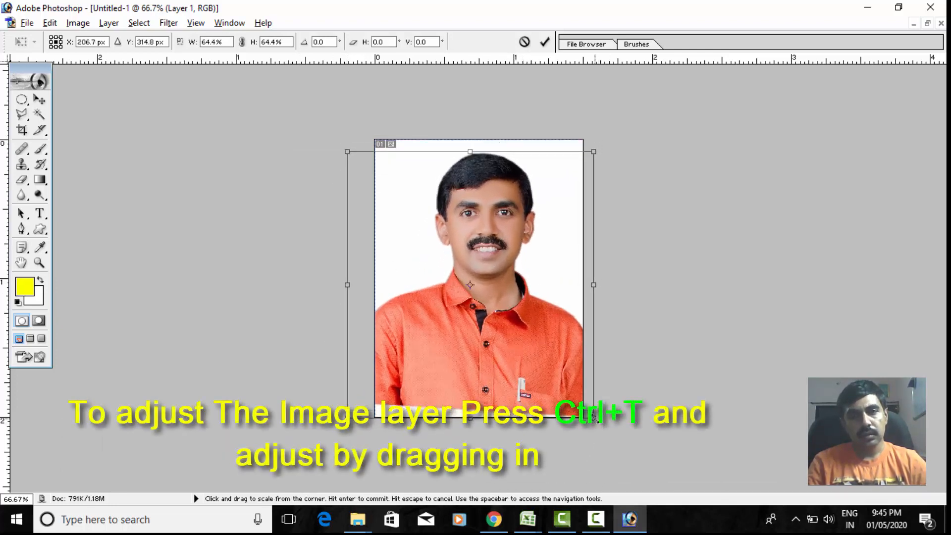
mouse_move(543, 361)
left_mouse_down()
mouse_move(543, 369)
mouse_move(543, 360)
left_mouse_up()
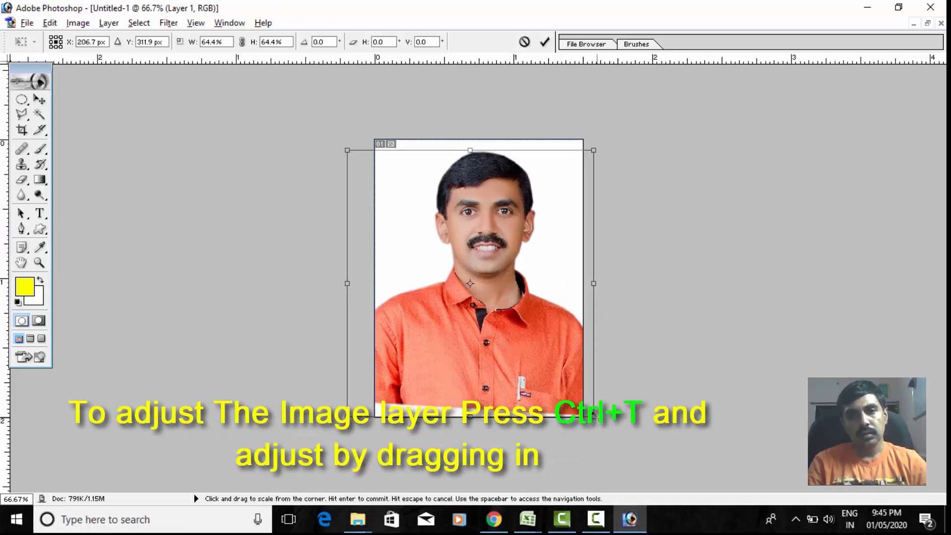
mouse_move(590, 419)
left_mouse_down()
mouse_move(596, 426)
mouse_move(585, 418)
left_mouse_up()
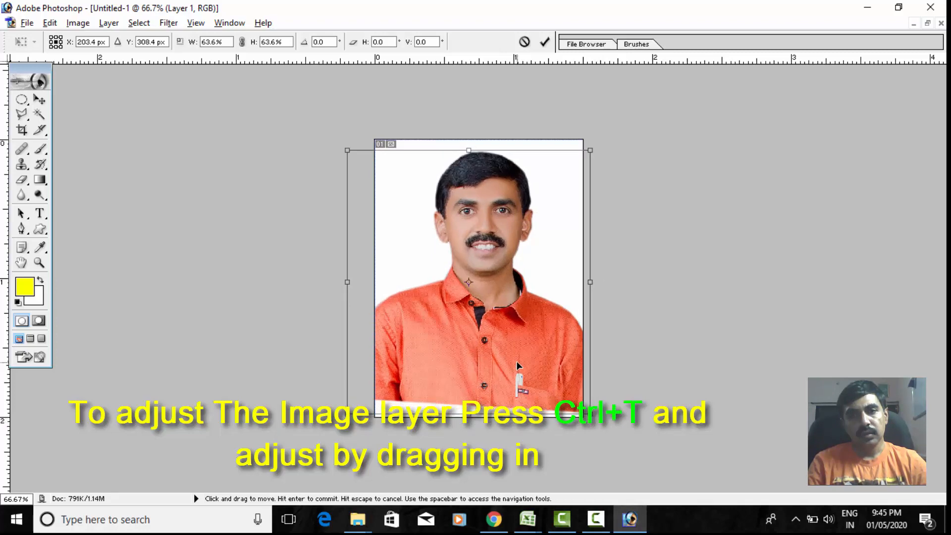
left_click_drag(516, 361, 518, 370)
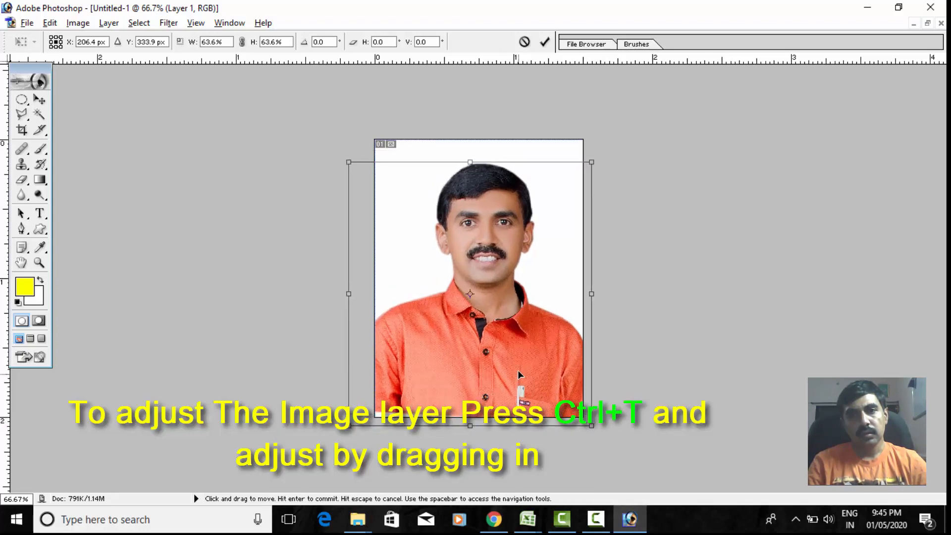
left_click_drag(591, 424, 594, 427)
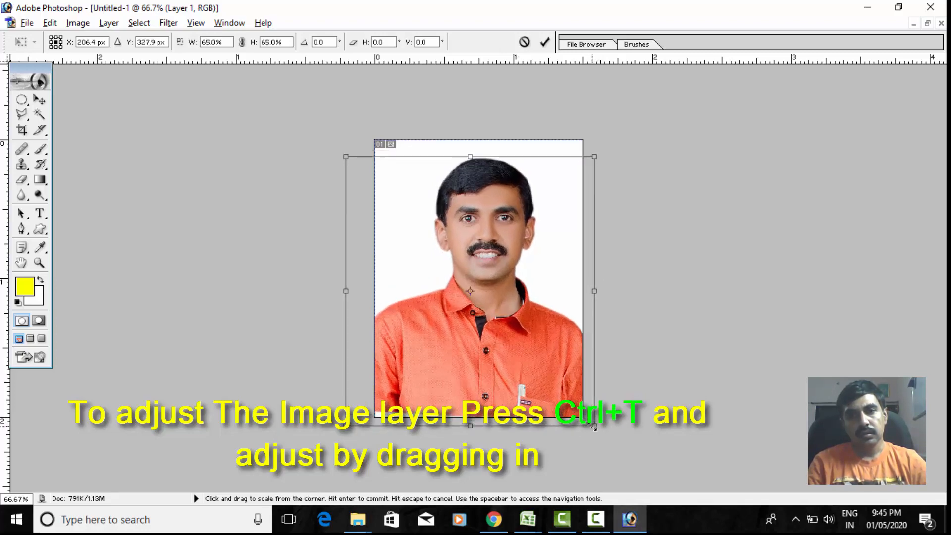
key("Return")
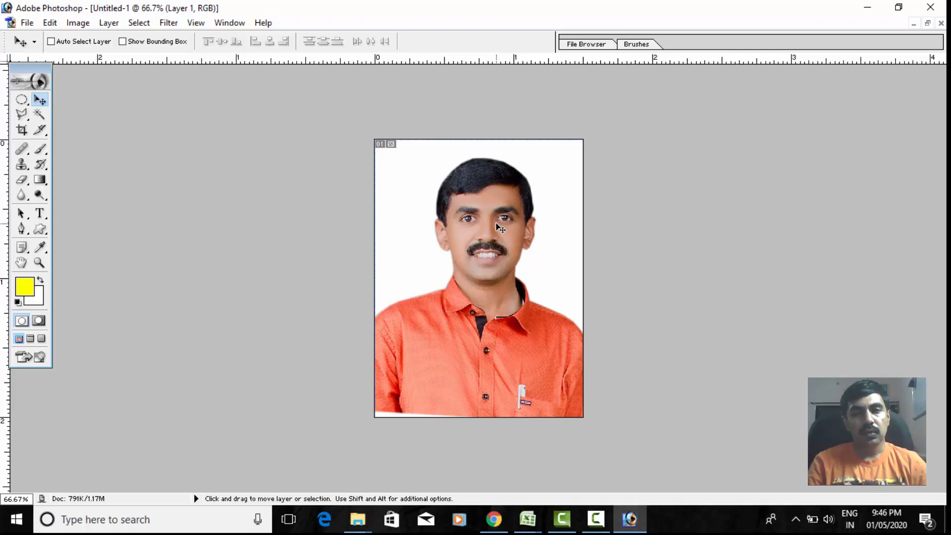
- Select the whole canvas and add a new layer above the man
key("ctrl+a")
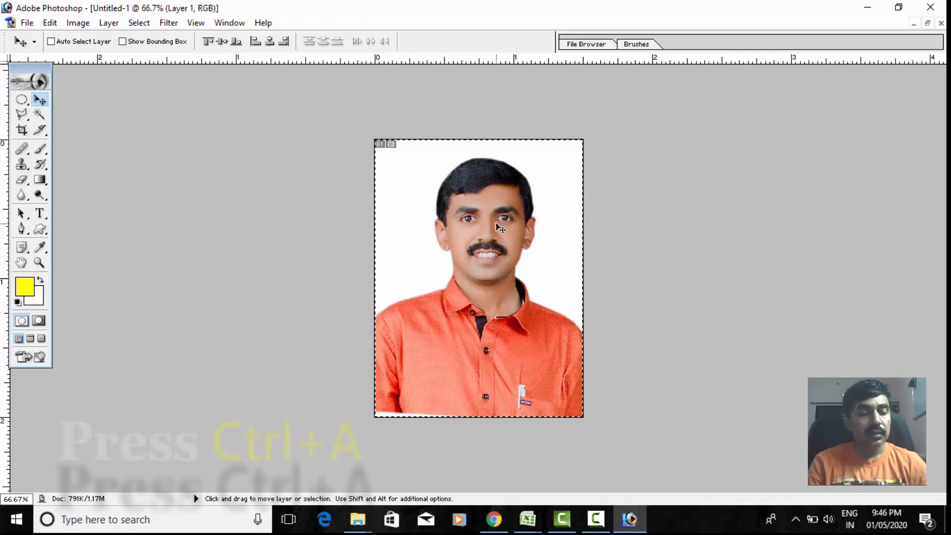
key("shift")
key("alt")
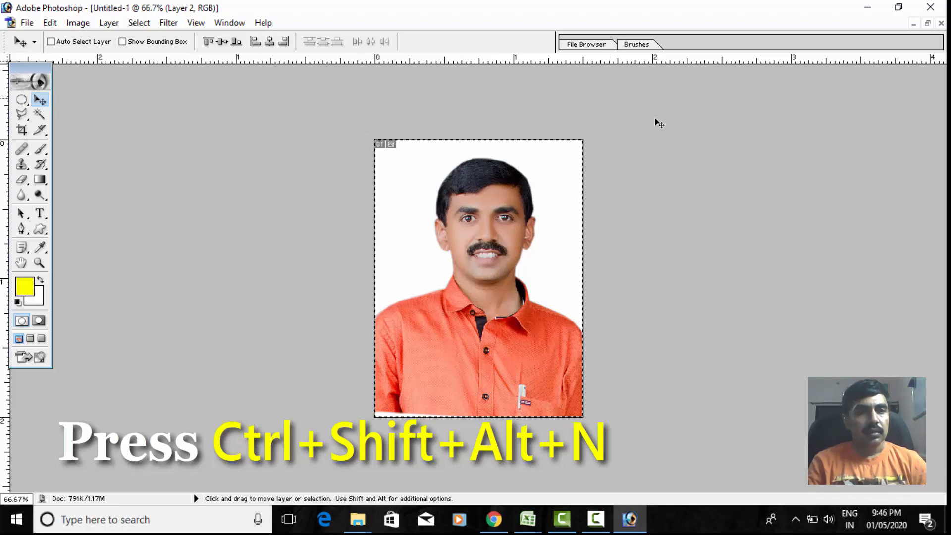
- Set the foreground color to a web-safe blue and fill the selected canvas on the new layer with it
left_click(25, 286)
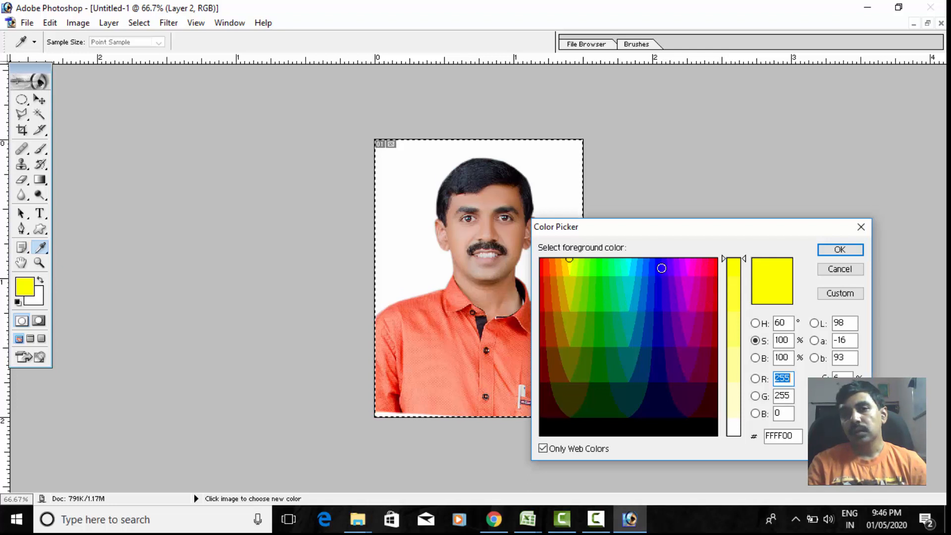
left_click(661, 268)
left_click(836, 250)
key("v")
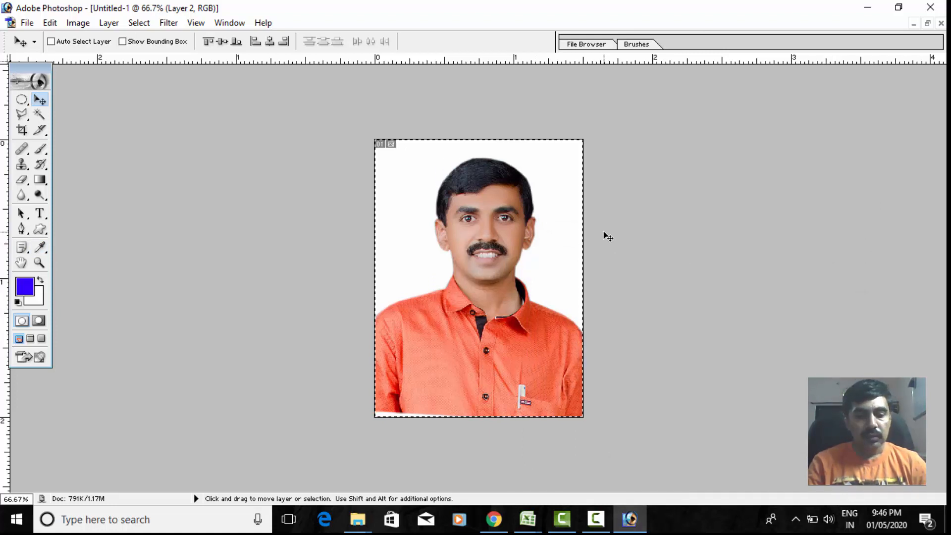
key("alt+BackSpace")
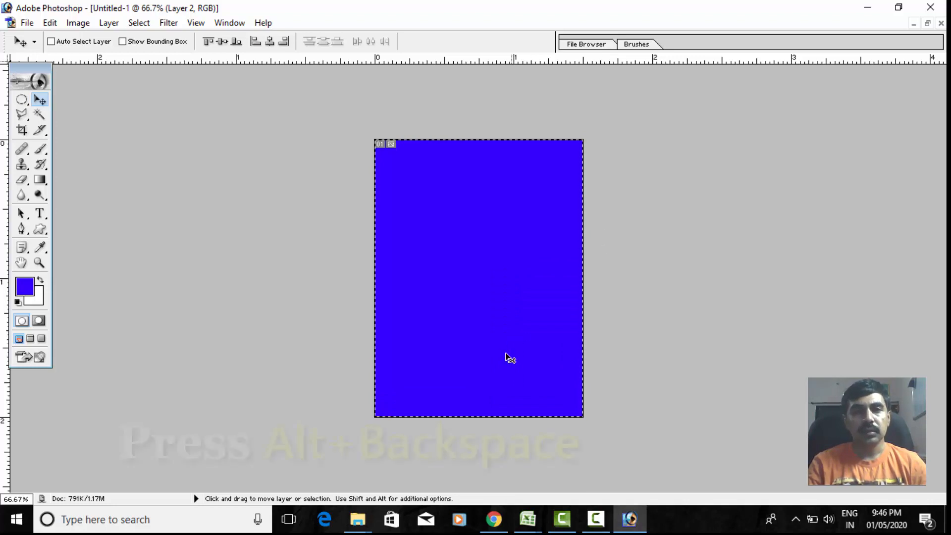
- Deselect the canvas and send the blue layer to the back, behind the man
left_click(22, 99)
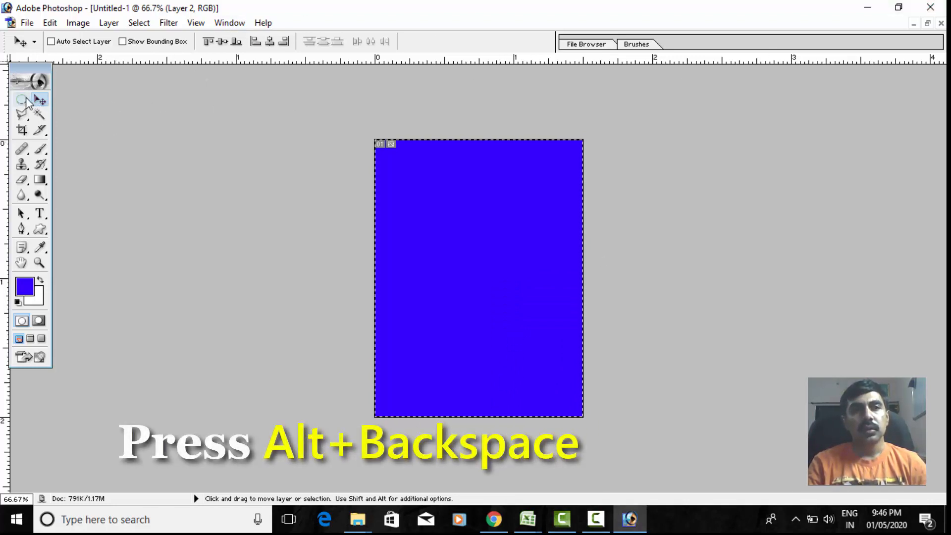
left_click(390, 186)
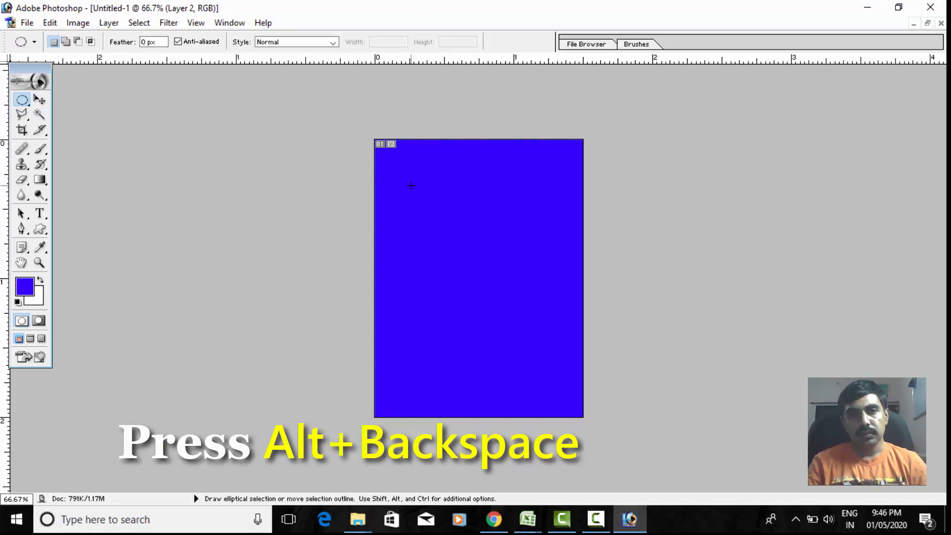
left_click(40, 99)
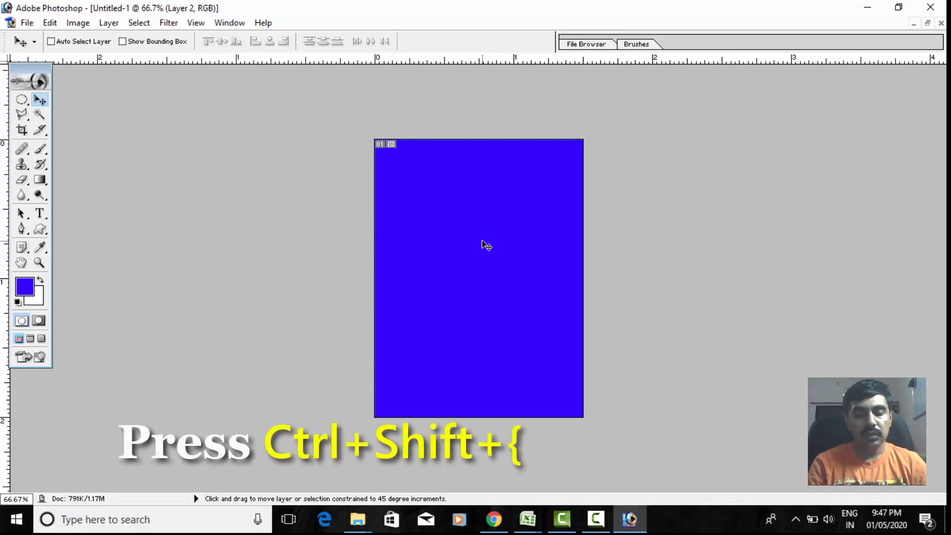
key("ctrl+shift+bracketleft")
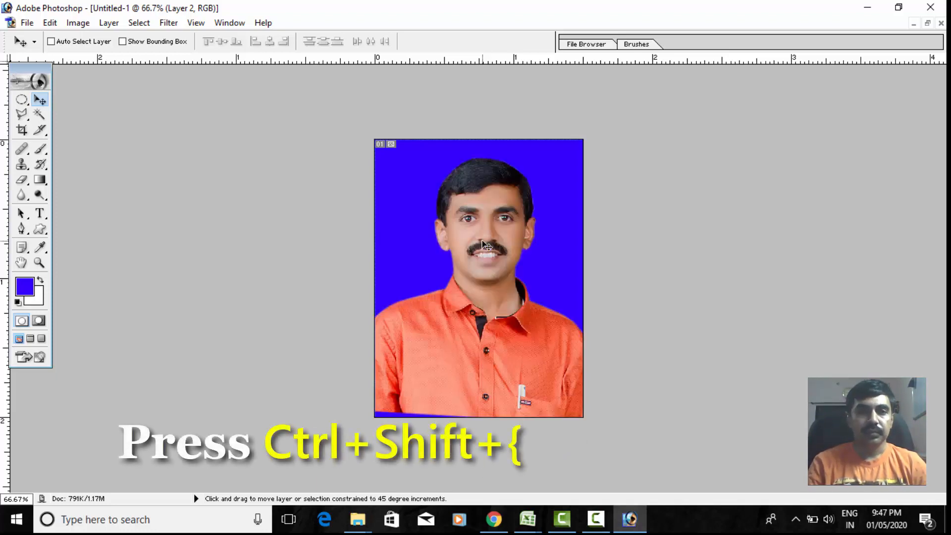
- Make the man's layer, Layer 1, the active layer
right_click(495, 264)
left_click(522, 272)
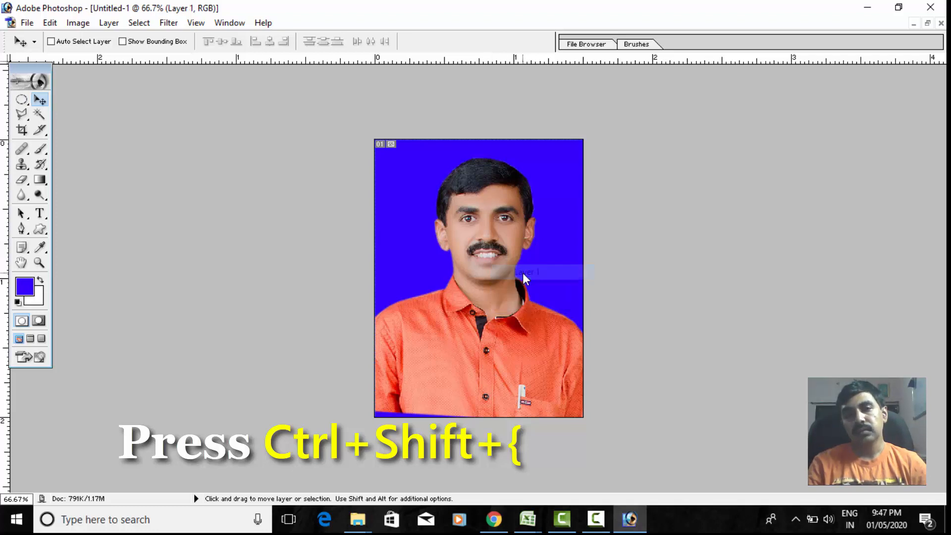
right_click(496, 250)
left_click(517, 260)
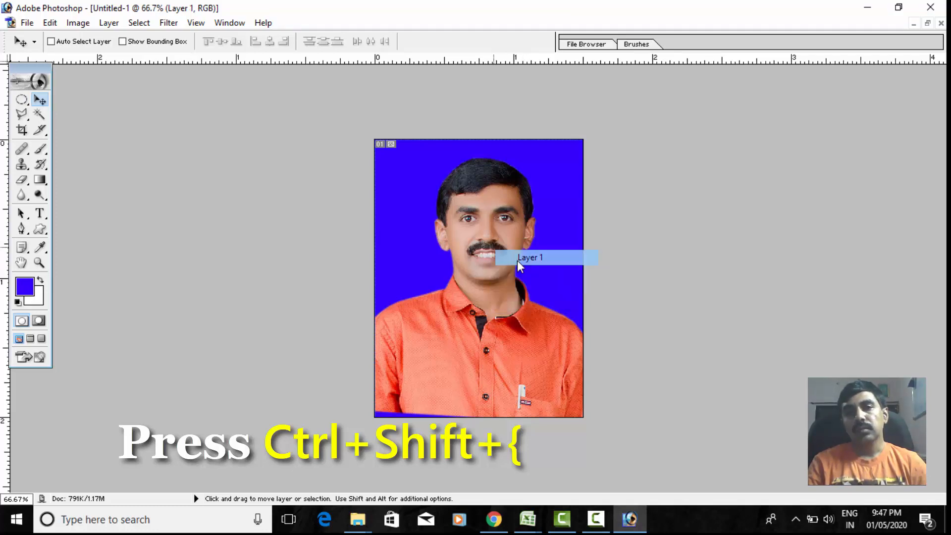
right_click(494, 241)
left_click(507, 248)
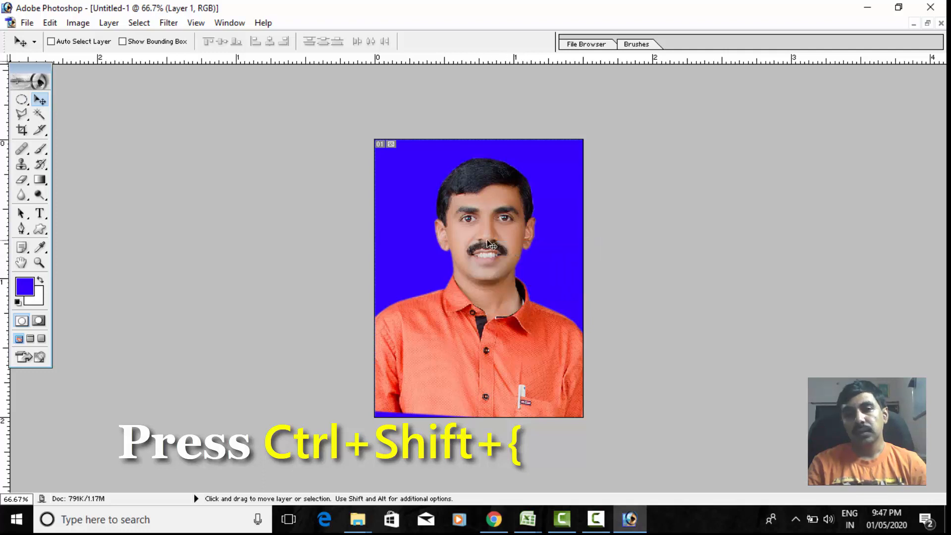
right_click(486, 240)
left_click(507, 252)
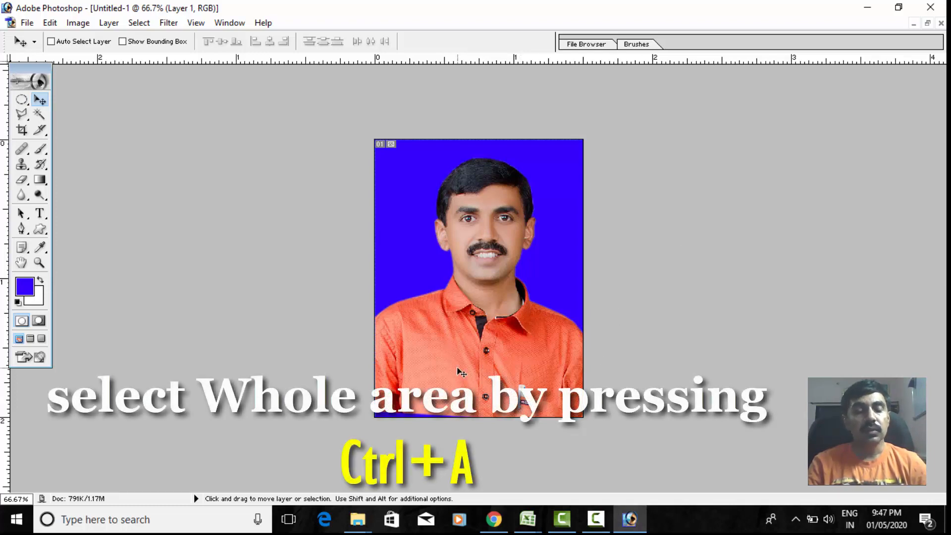
- Select the whole canvas and, on a new layer above the man, stroke the selection with a 30 px white centered border
key("ctrl+a")
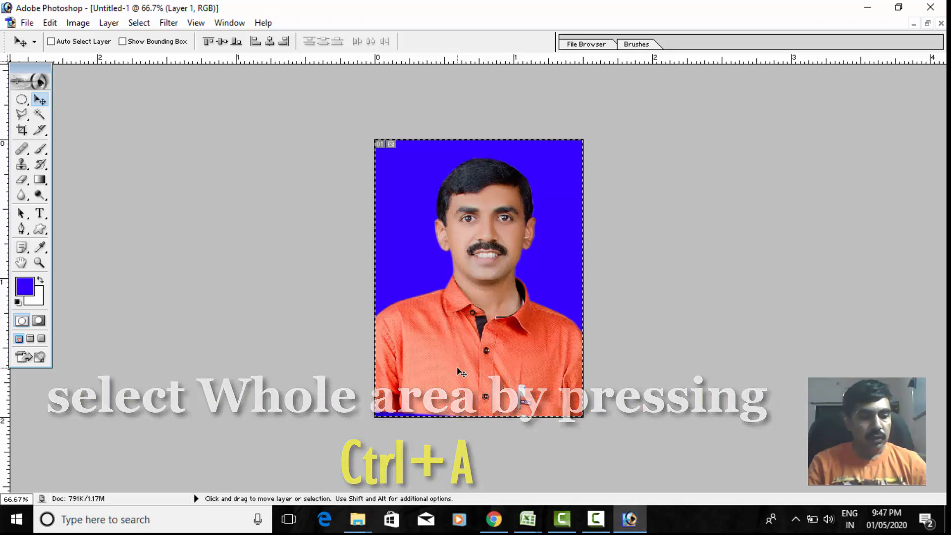
key("ctrl+shift+alt+n")
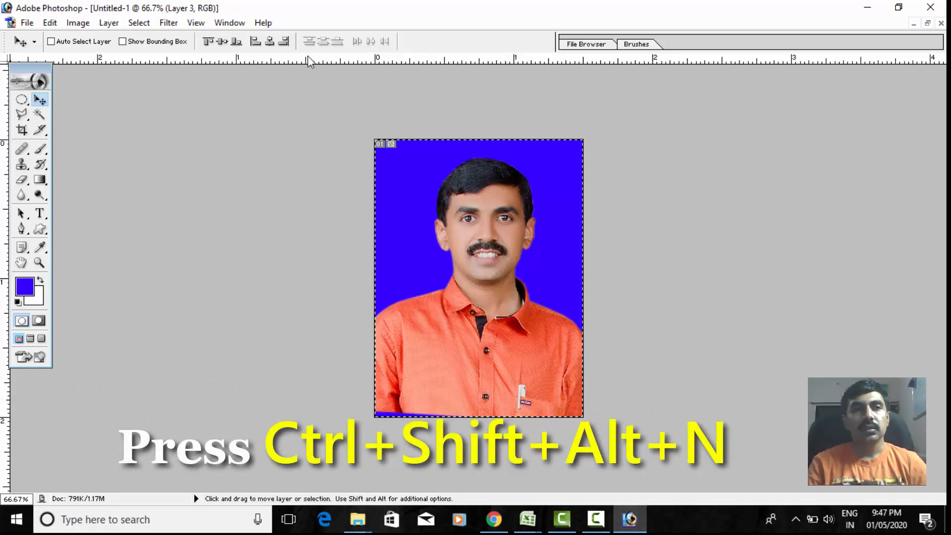
left_click(51, 22)
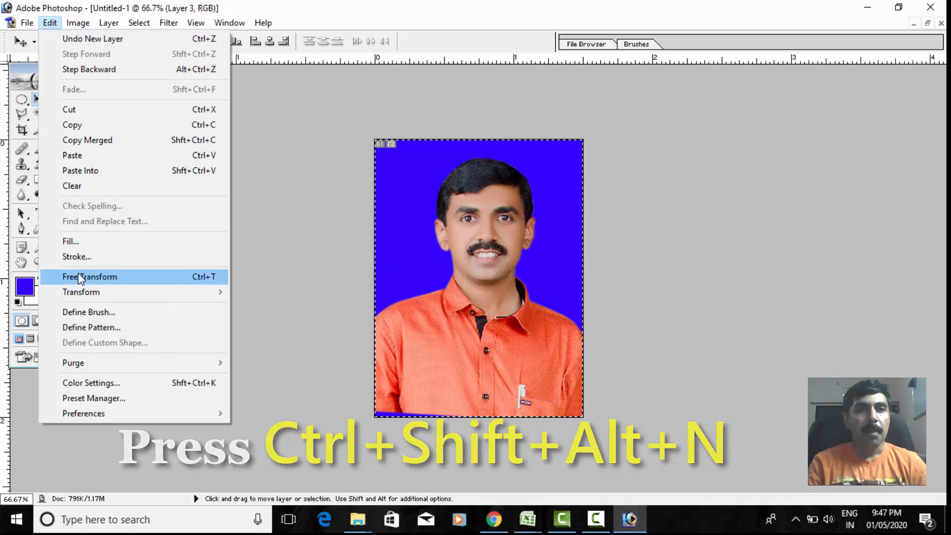
left_click(75, 256)
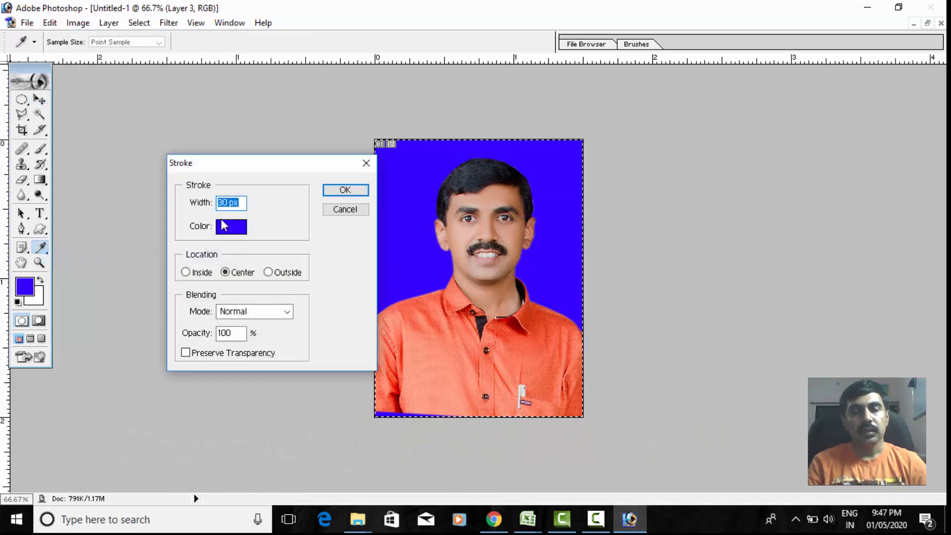
left_click(228, 226)
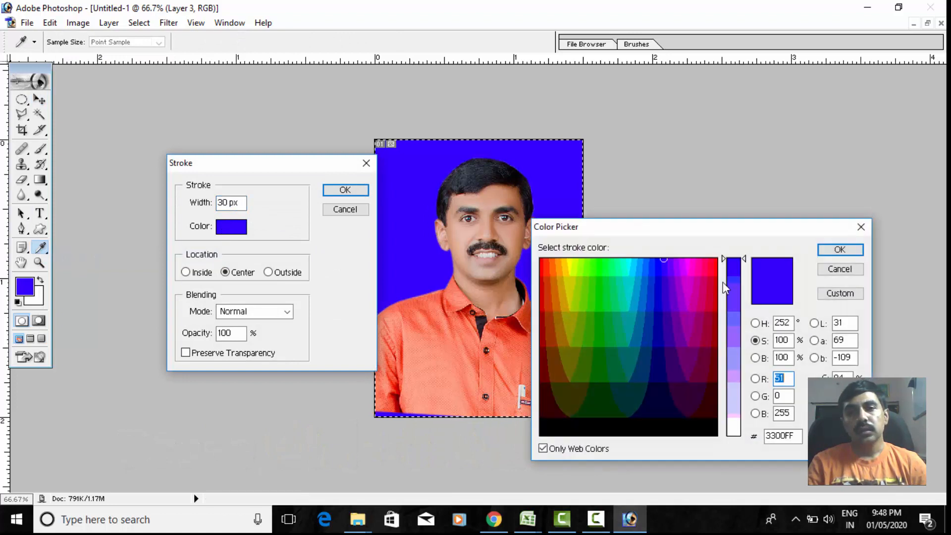
left_click(755, 323)
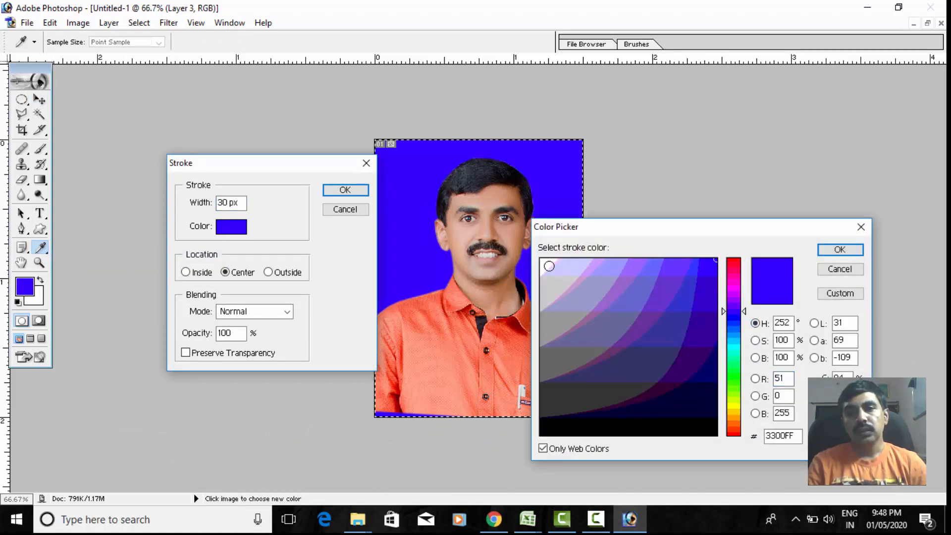
left_click(545, 263)
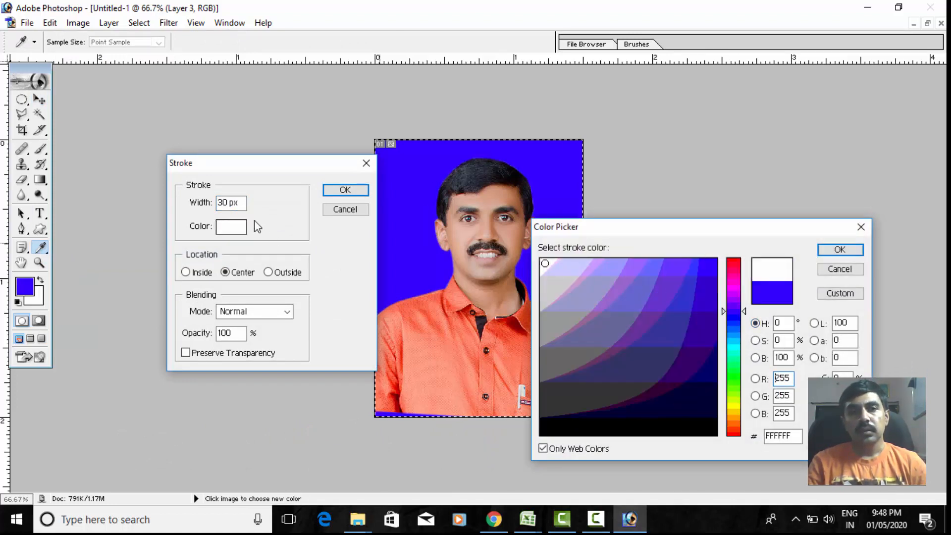
left_click(335, 191)
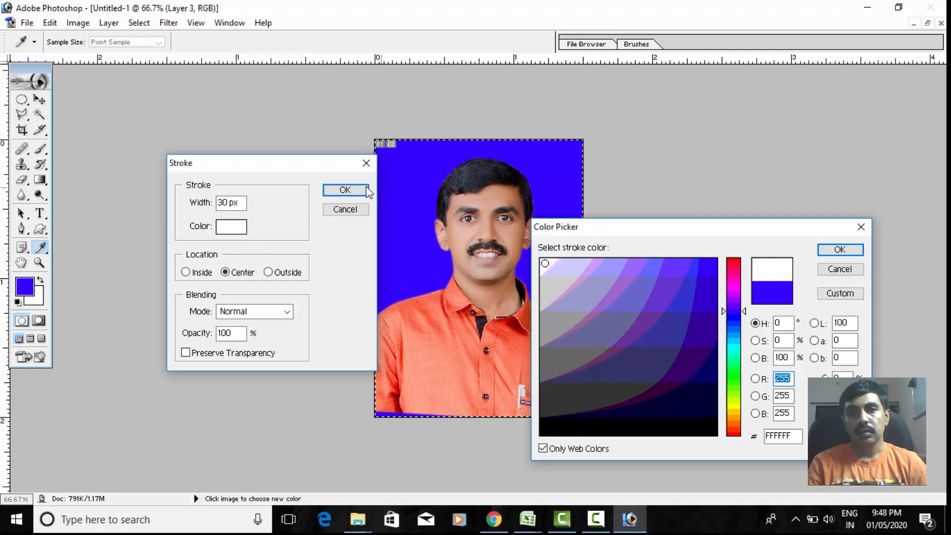
left_click(839, 249)
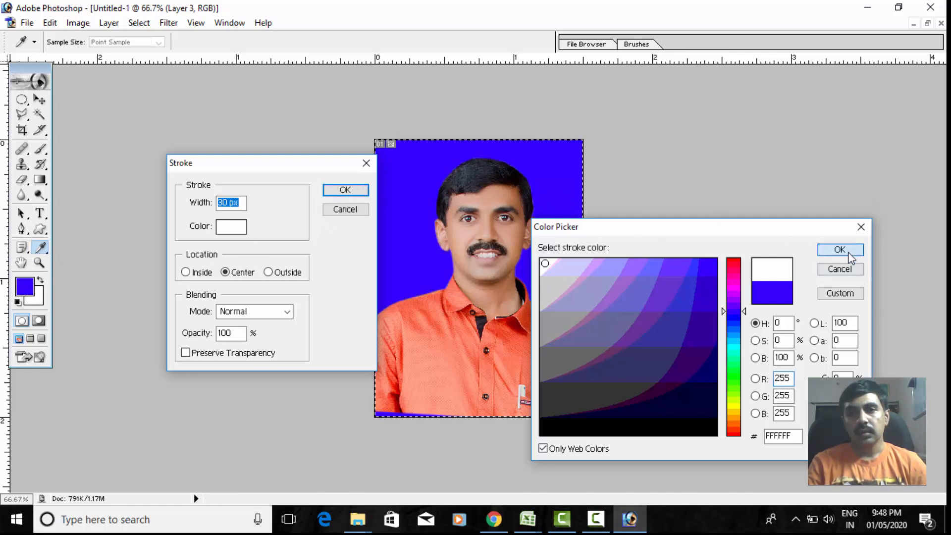
left_click(343, 190)
key("v")
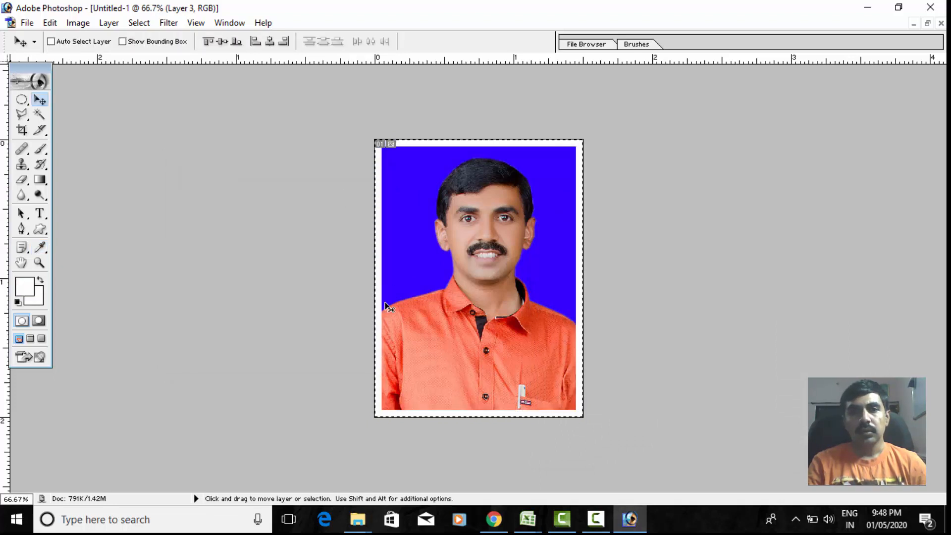
- Deselect the canvas and define the white-bordered passport photo as a pattern, keeping the suggested name
left_click(21, 99)
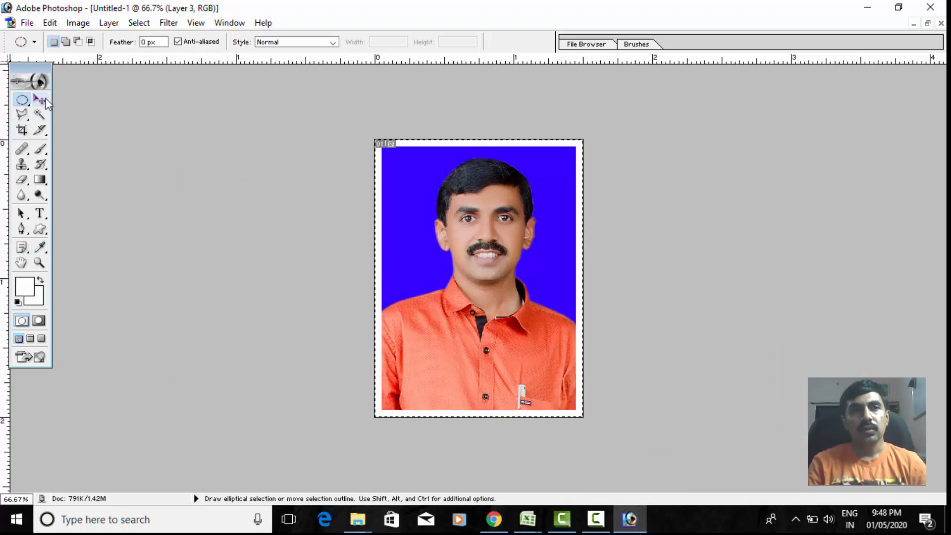
left_click(422, 214)
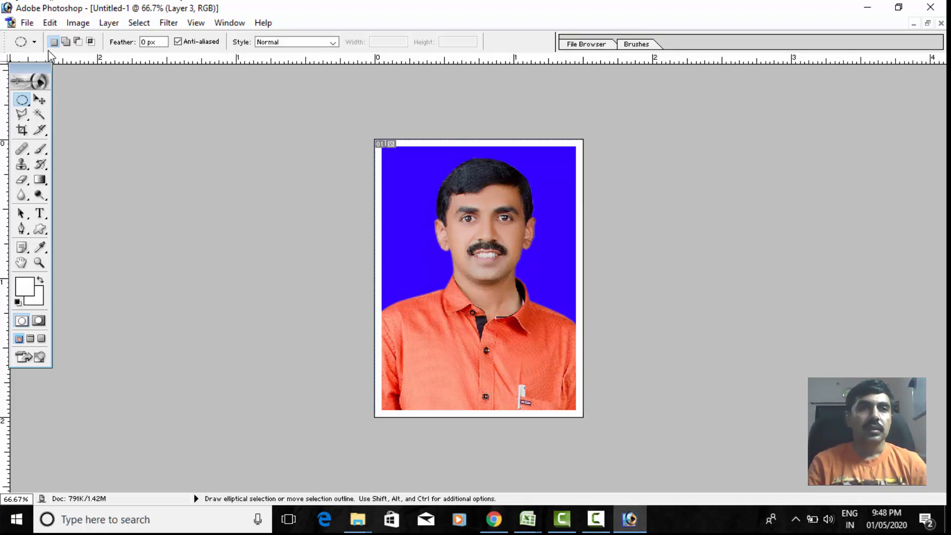
left_click(50, 23)
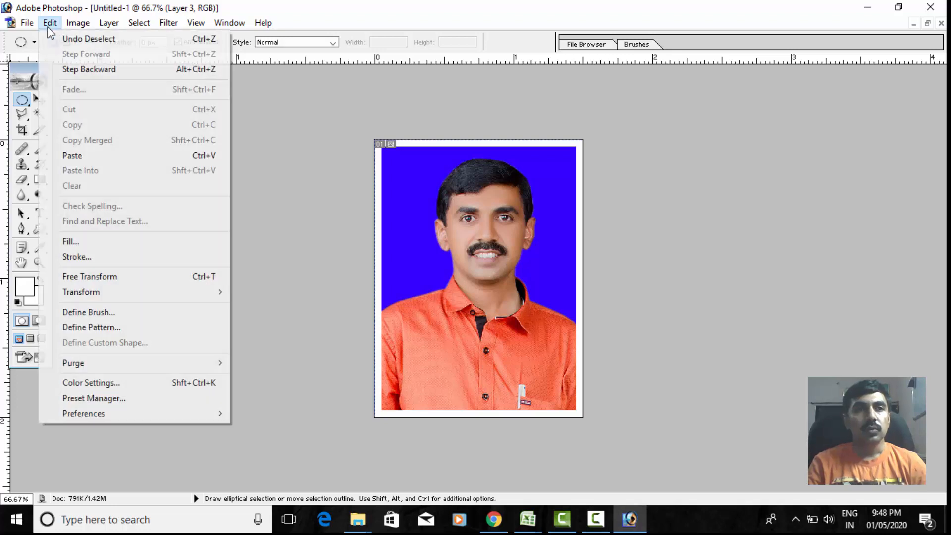
left_click(92, 327)
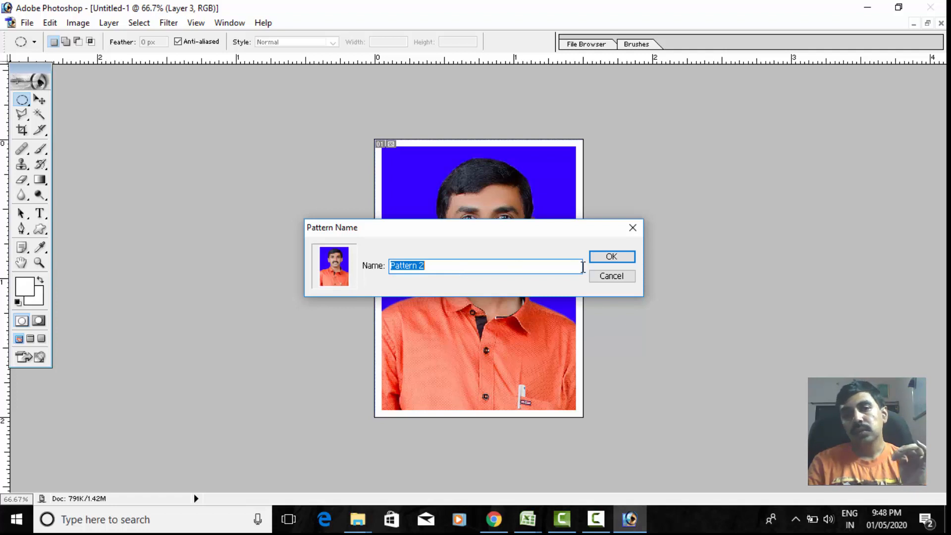
left_click(600, 259)
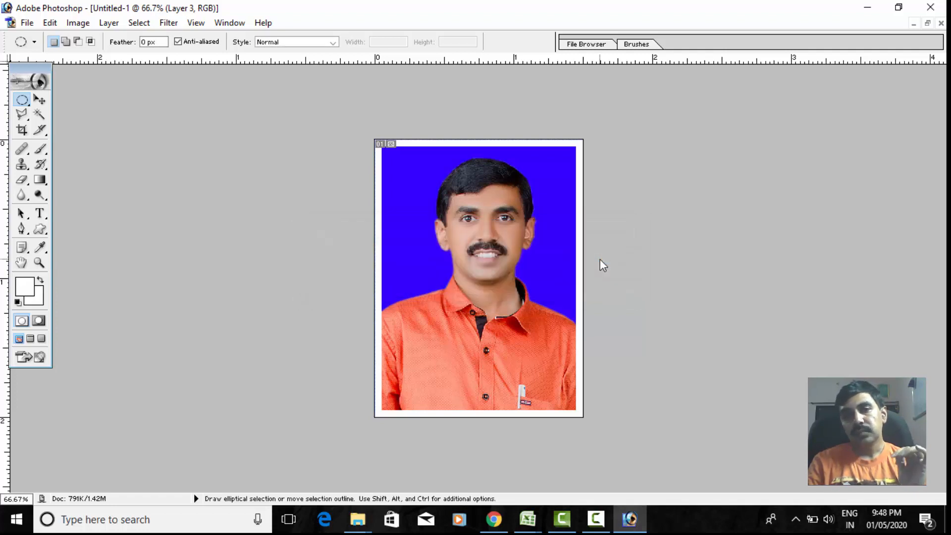
- Create a new document from the 4 x 6 inch preset at 300 pixels/inch, in RGB Color with white contents
left_click(27, 22)
left_click(45, 39)
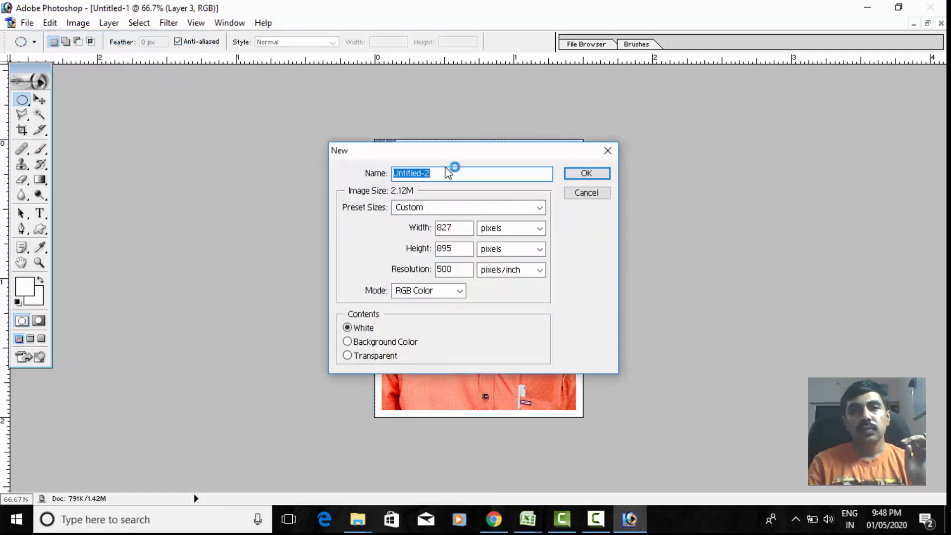
left_click(540, 208)
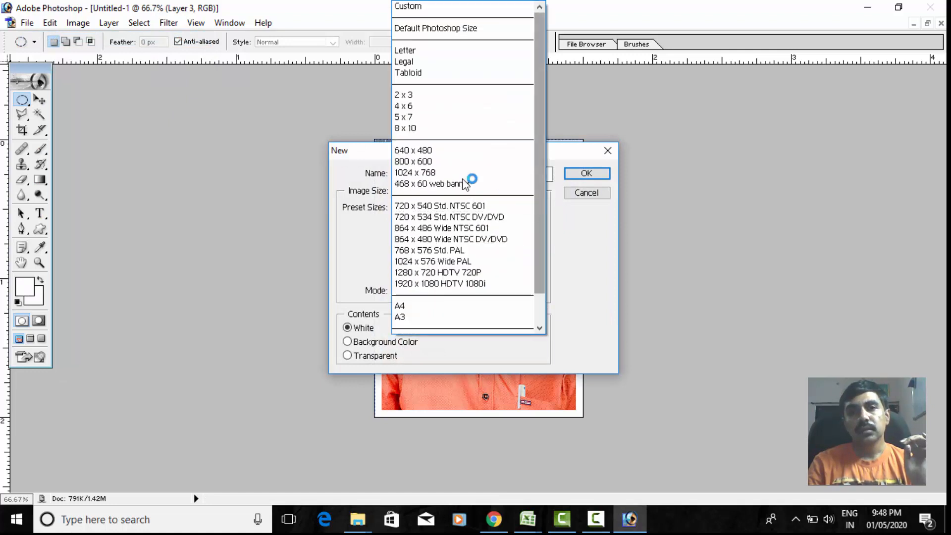
left_click(423, 106)
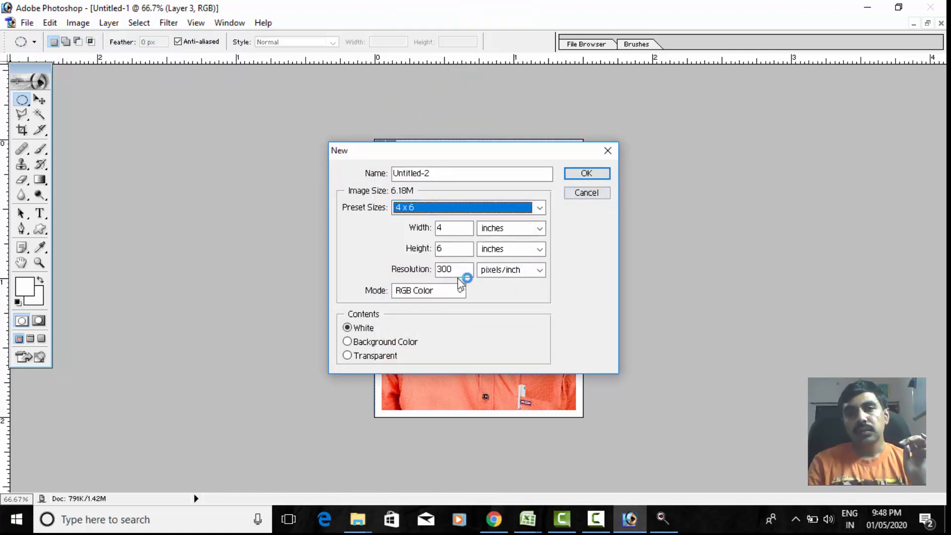
left_click(584, 174)
- Rotate the new blank canvas 90° clockwise to landscape and maximize its document window
left_click(62, 23)
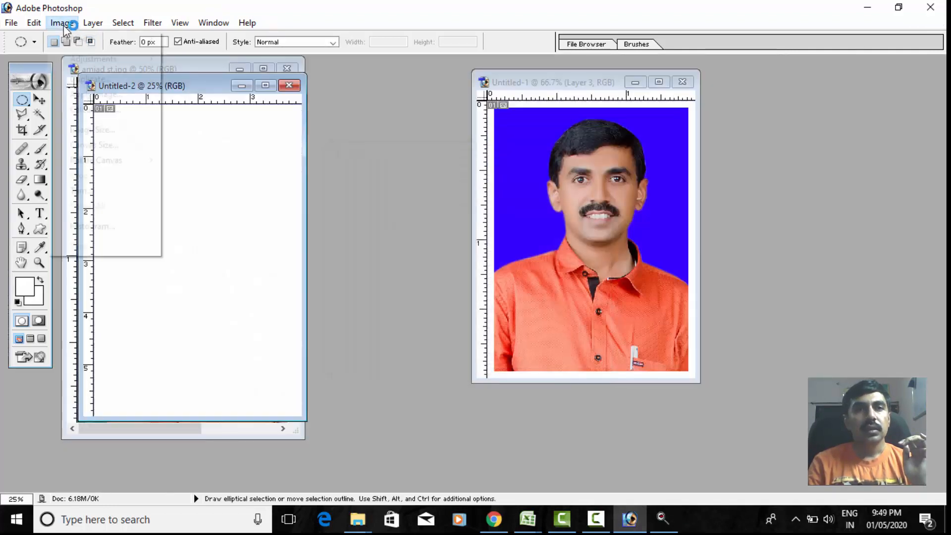
mouse_move(98, 160)
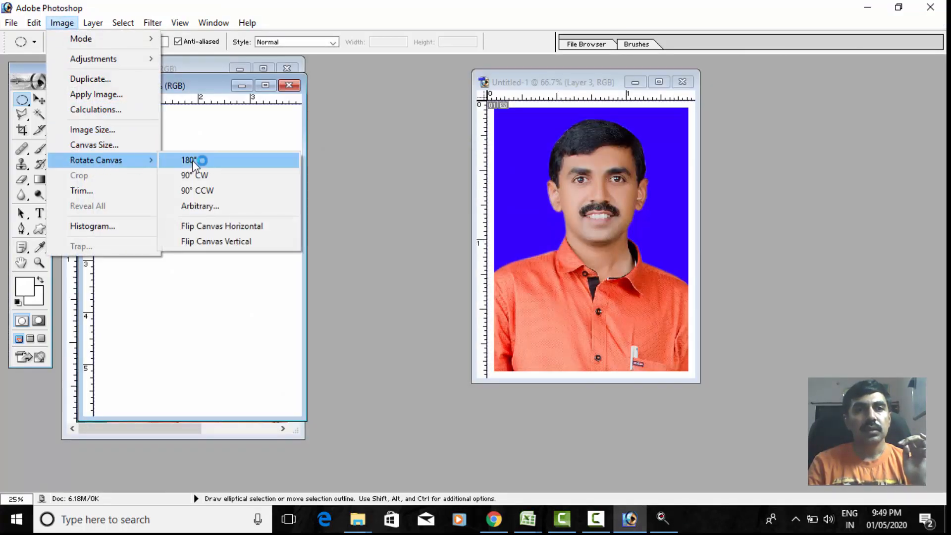
left_click(196, 175)
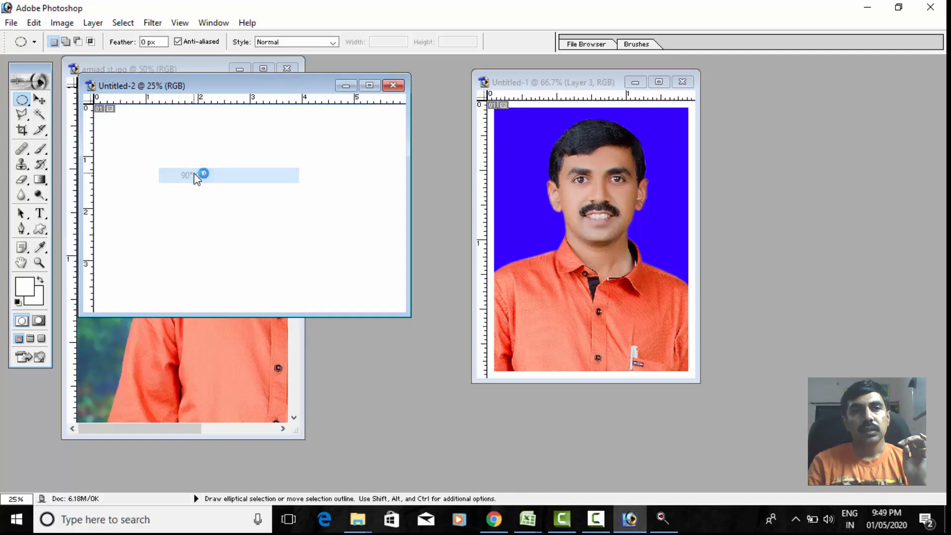
left_click(369, 85)
- Fill the blank landscape canvas with the newly defined blue-background passport photo pattern in Normal mode at 100% opacity
left_click(49, 23)
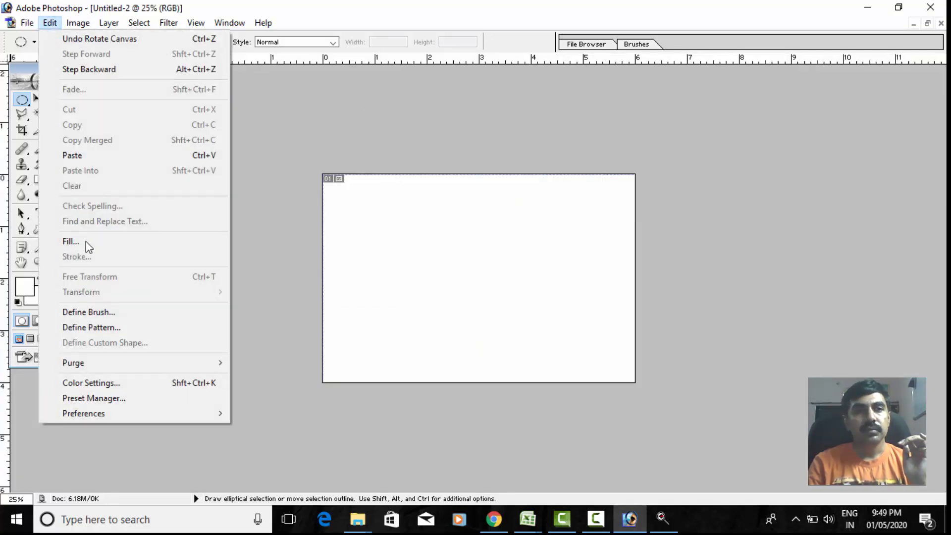
left_click(67, 240)
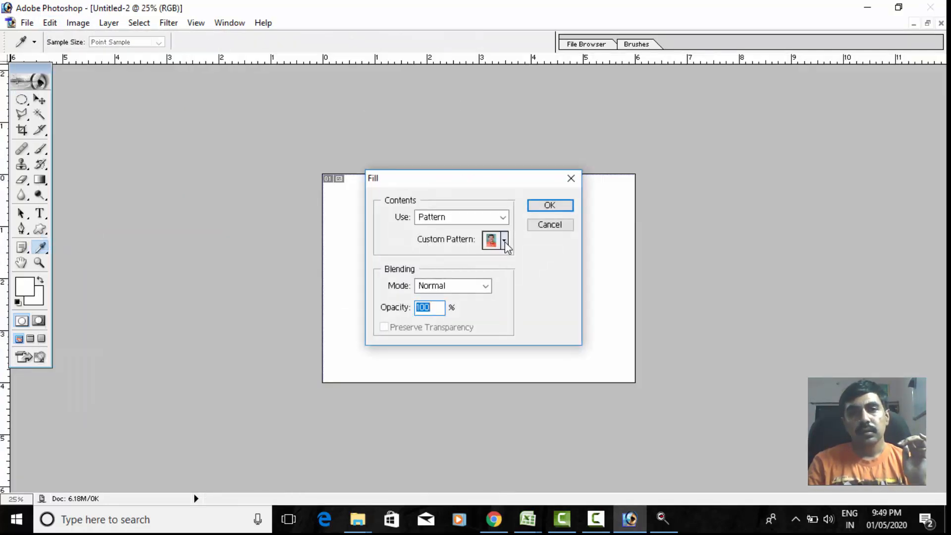
left_click(504, 242)
left_click(492, 338)
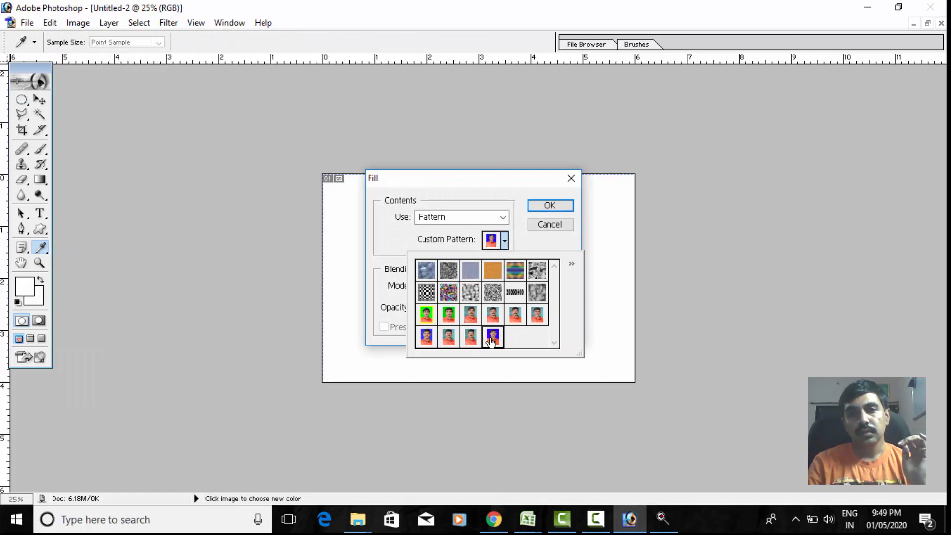
left_click(560, 206)
left_click(560, 206)
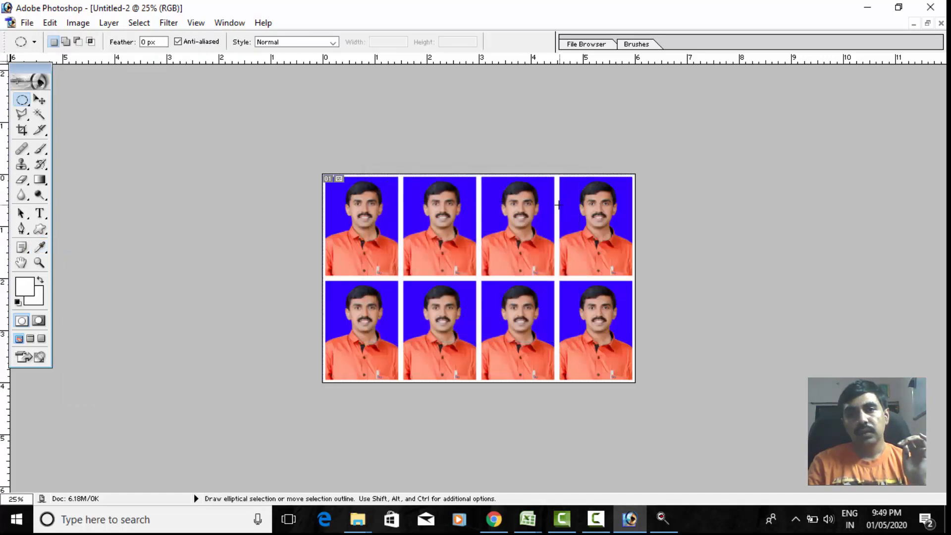